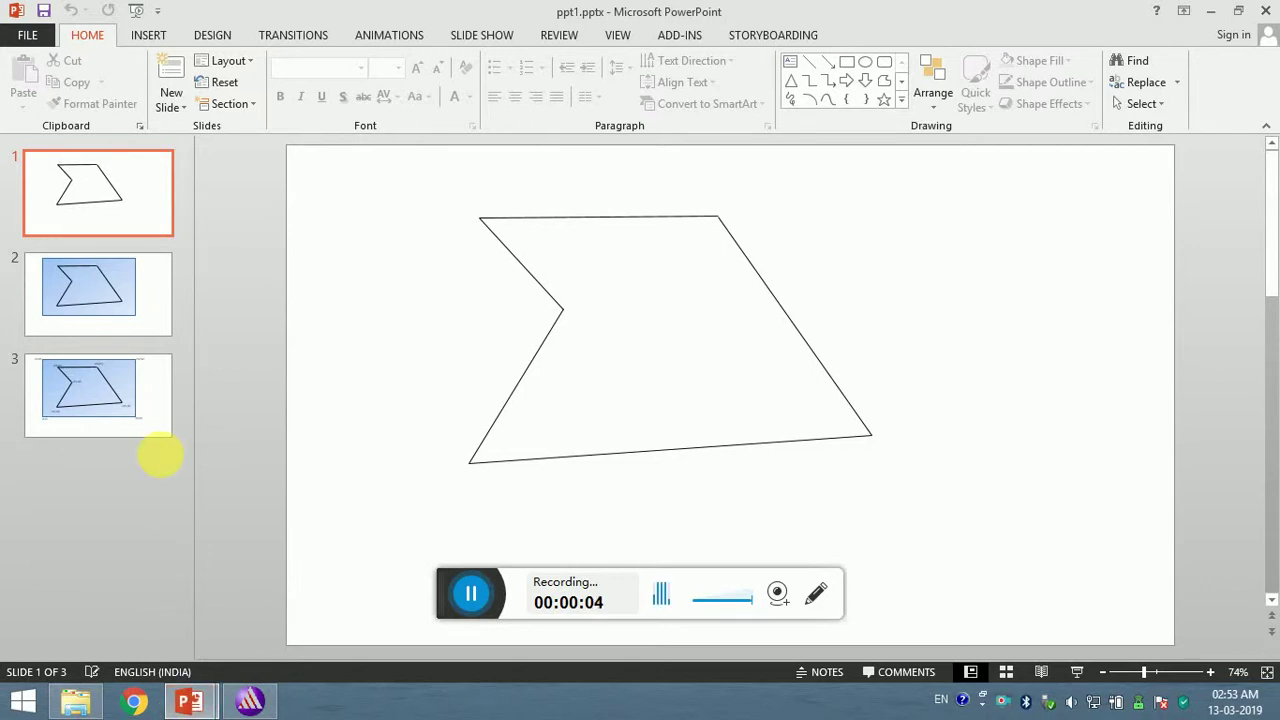
Start the PowerPoint slide show from slide 1 to reach the pentagon slide
key(F5)
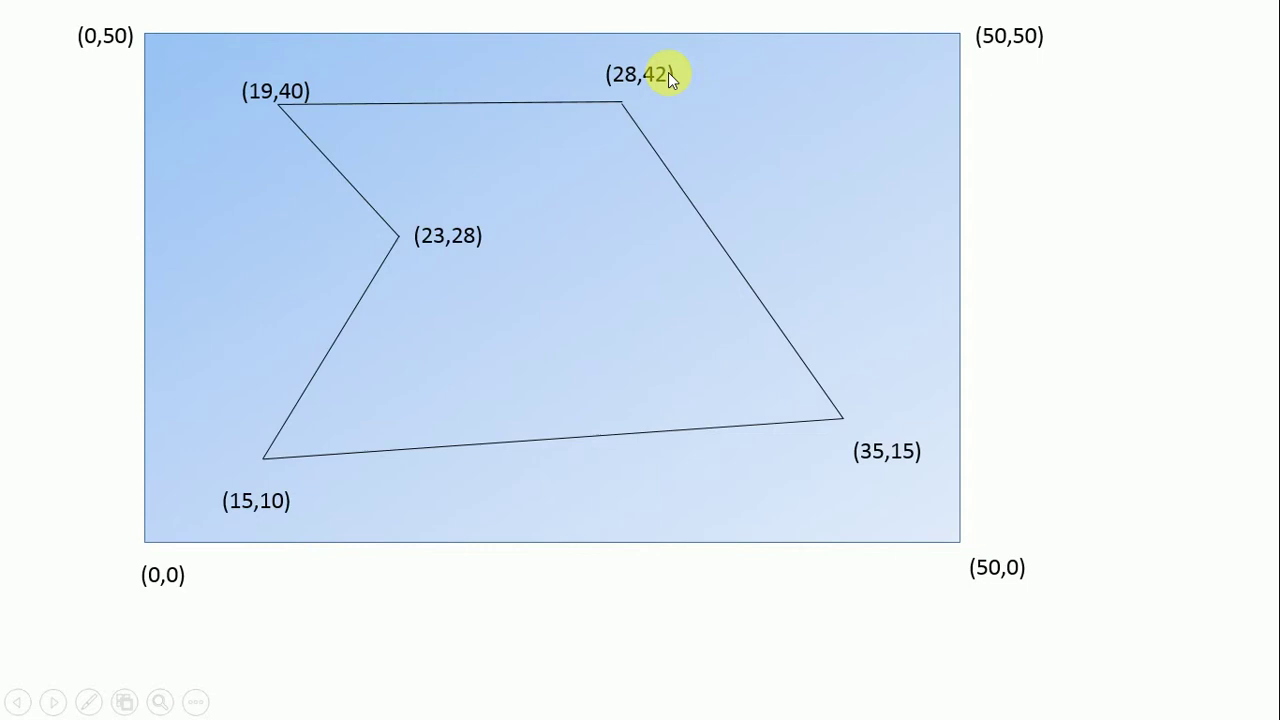
End the slide show on slide 3, returning to PowerPoint's editing view
key(Escape)
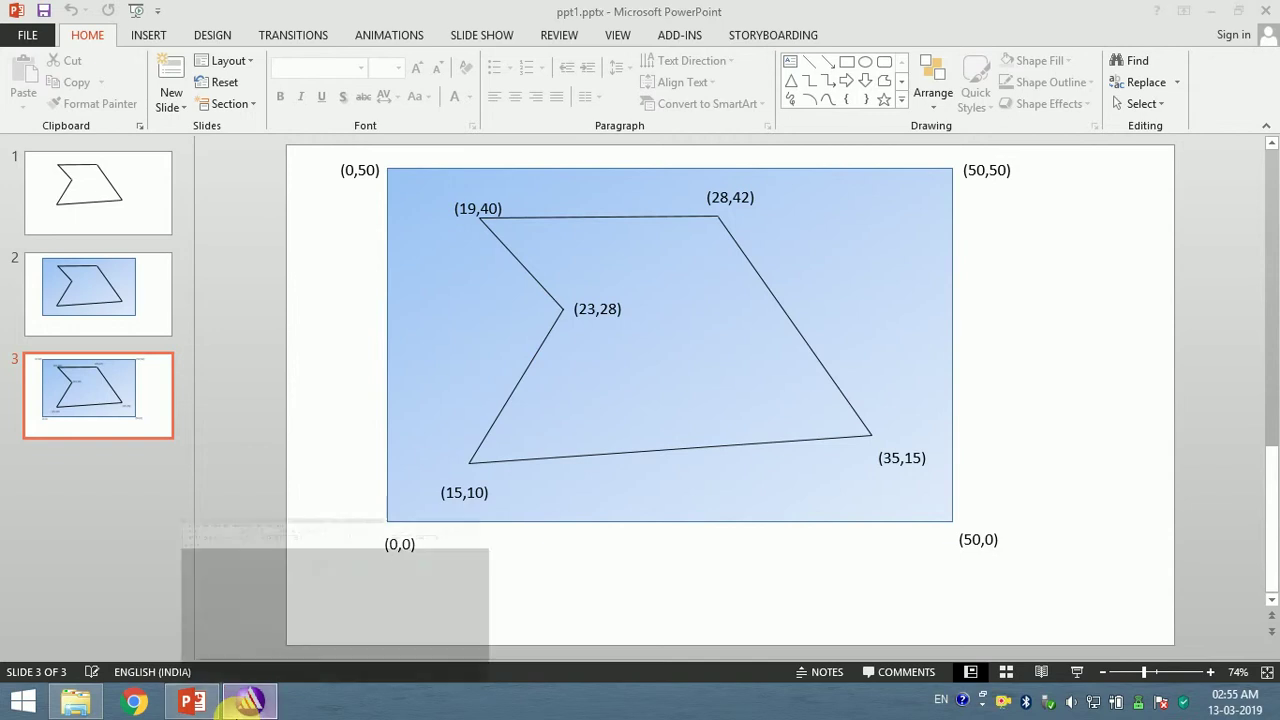
Glance at the coordinate slide, then bring the empty Project2 HFSS modeler to front
click(249, 702)
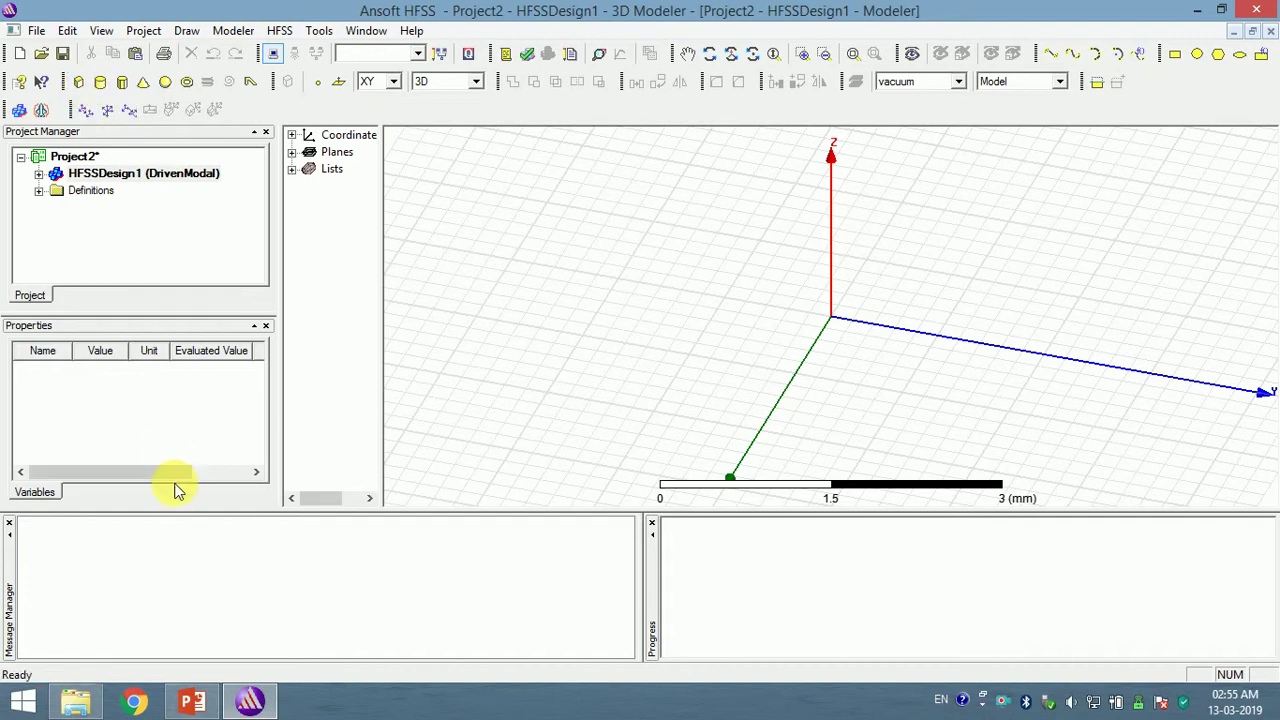
click(190, 702)
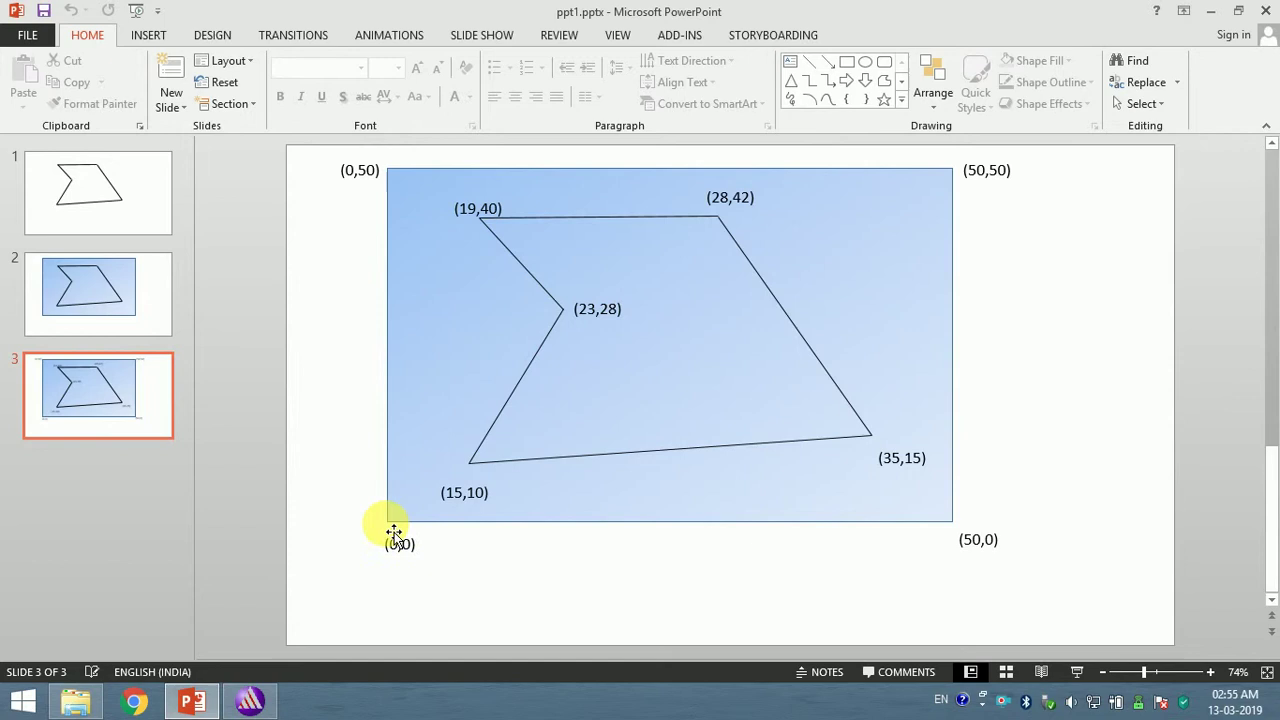
click(250, 702)
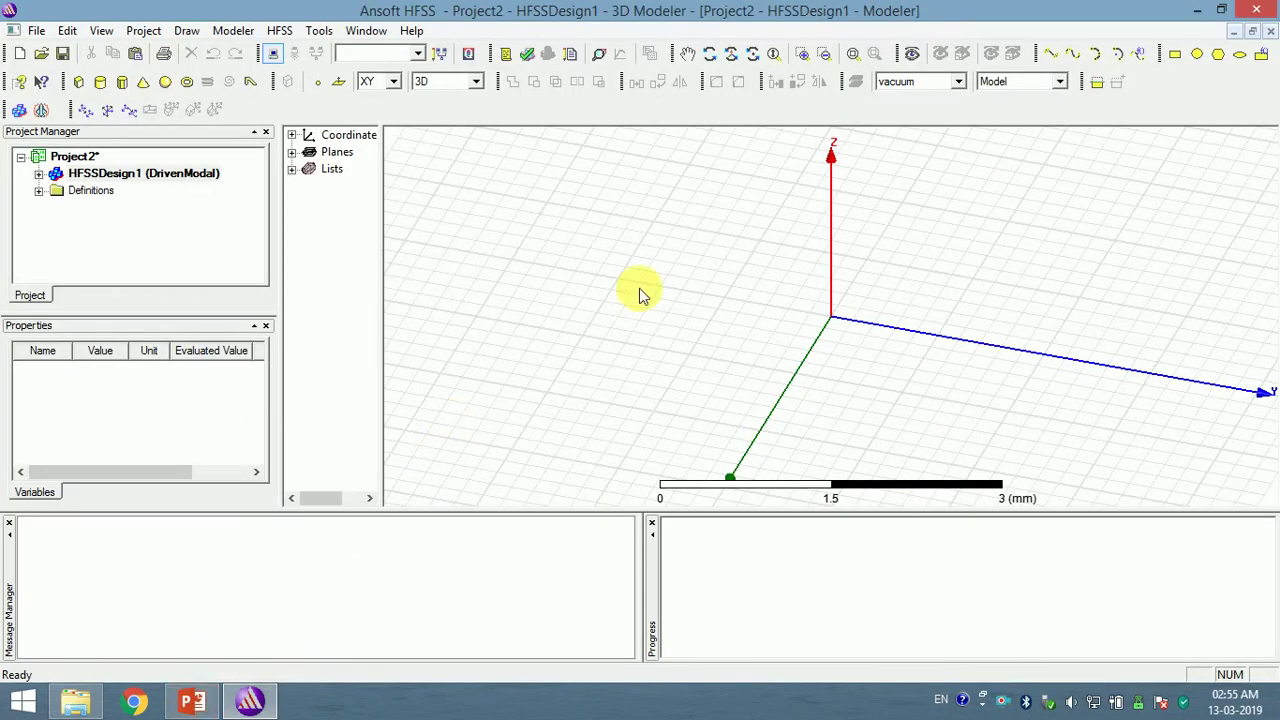
Start a box with its base corner at (0, 0, -1.5)
click(79, 82)
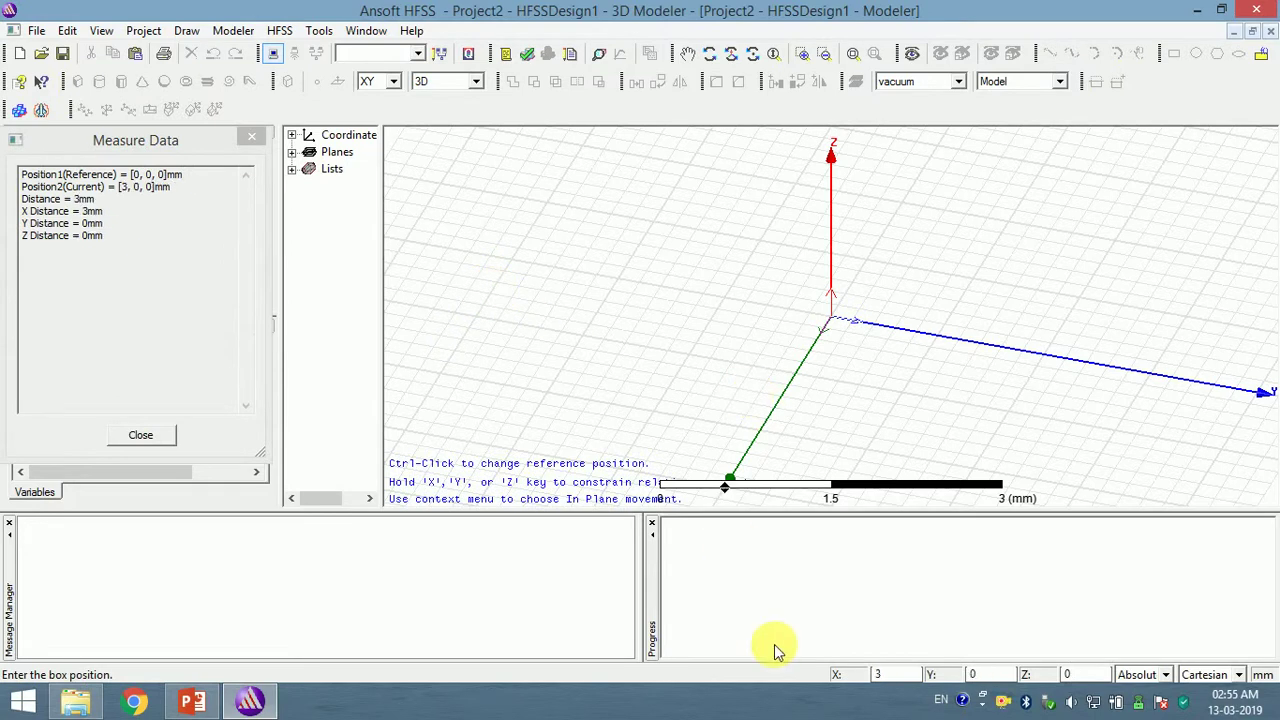
text(0)
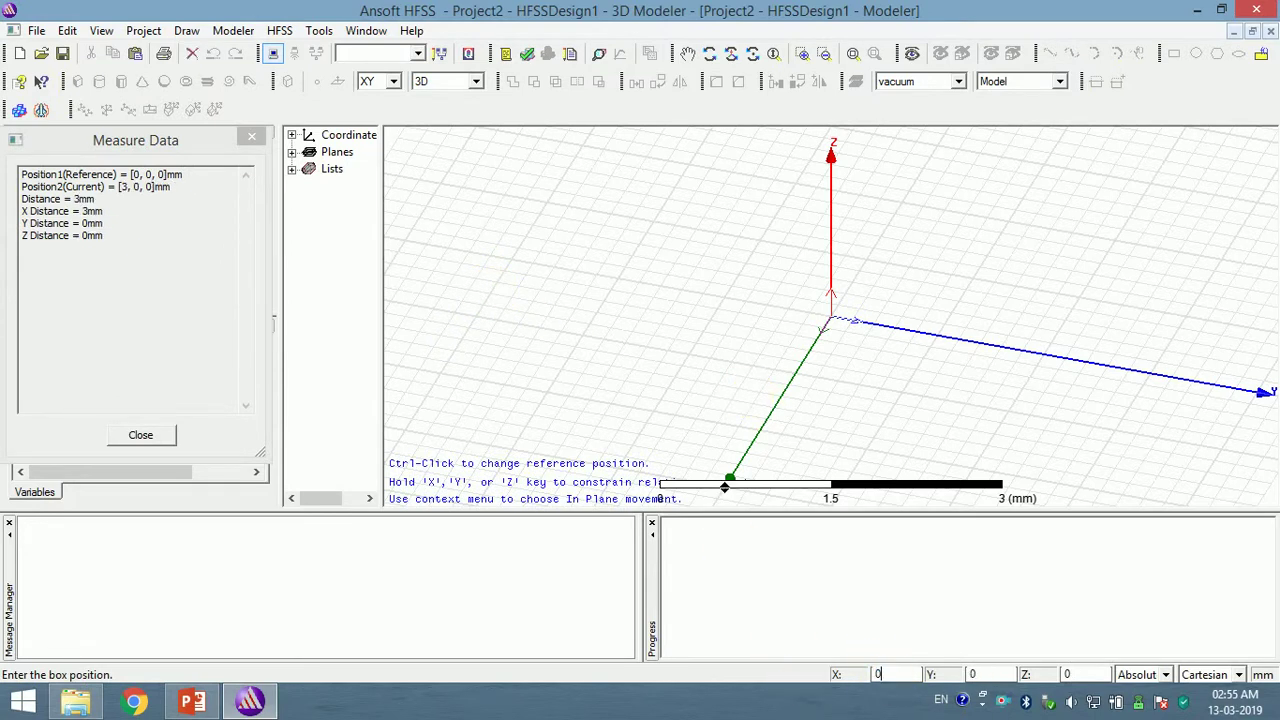
key(Tab)
text(0)
key(Tab)
text(-1.5)
key(Return)
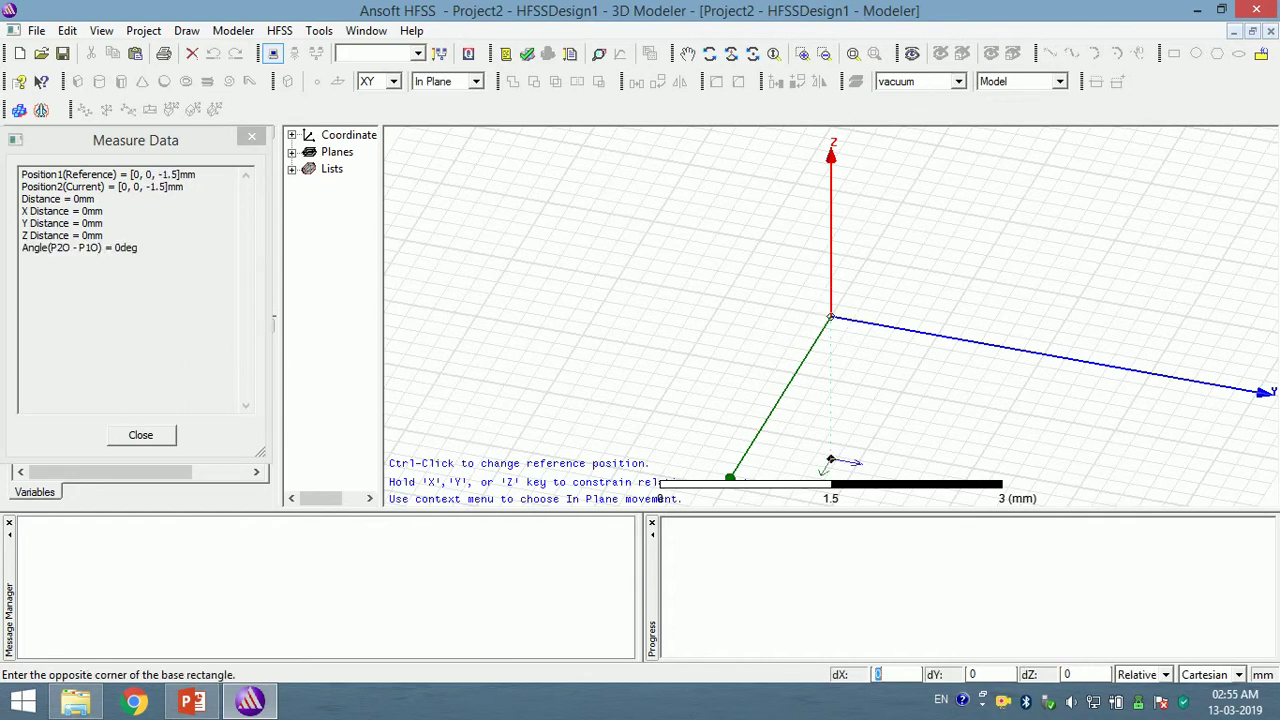
Give the box sizes dX 50, dY 50 and dZ 1.5 mm
text(50)
key(Tab)
text(50)
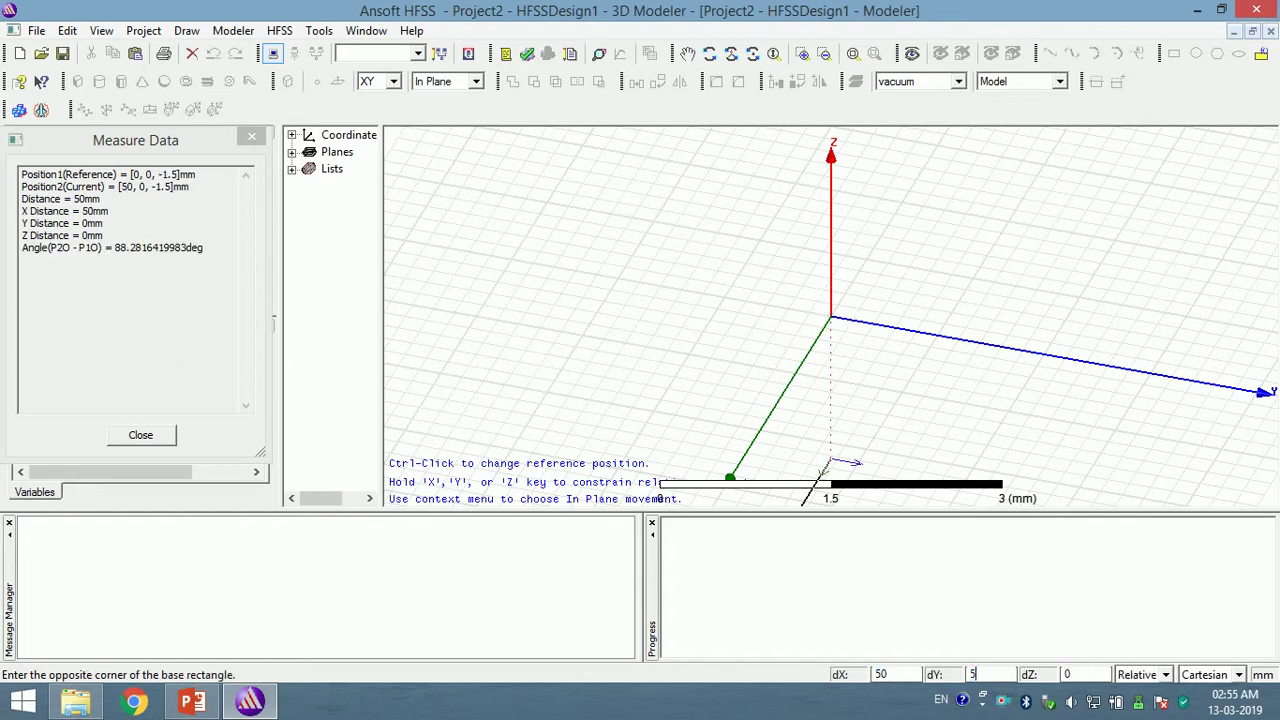
key(Tab)
text(1.5)
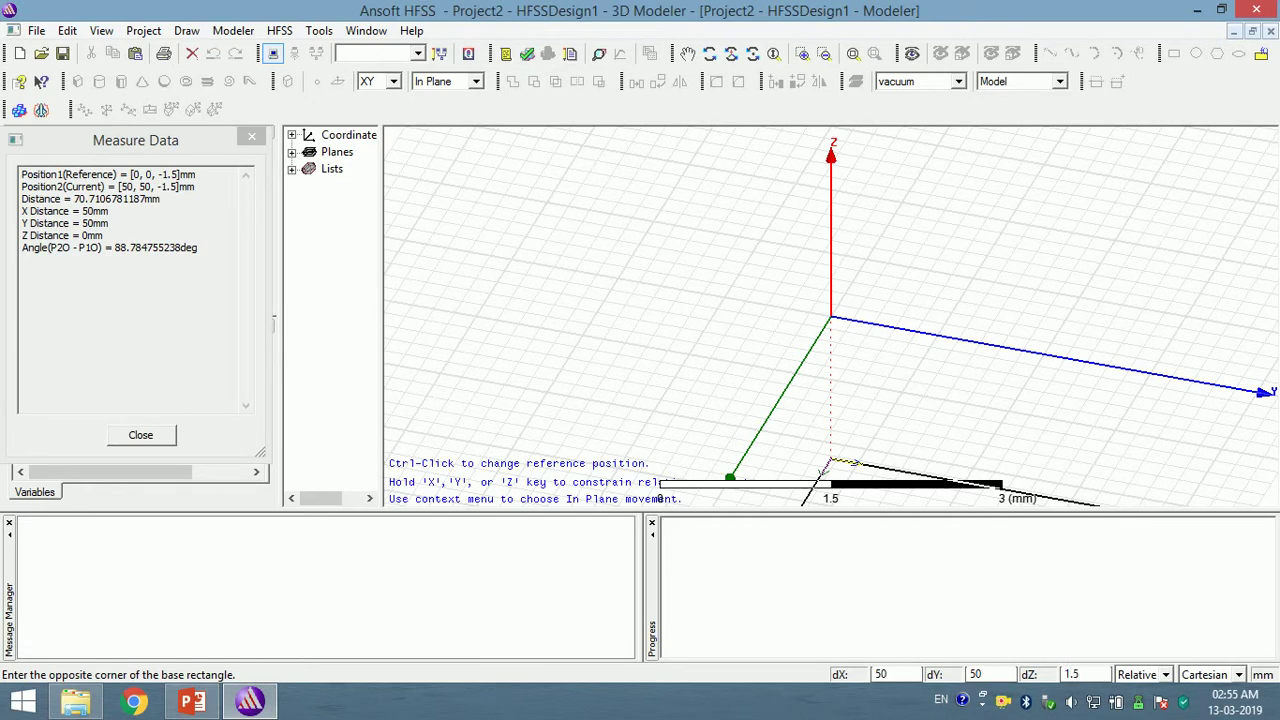
key(Return)
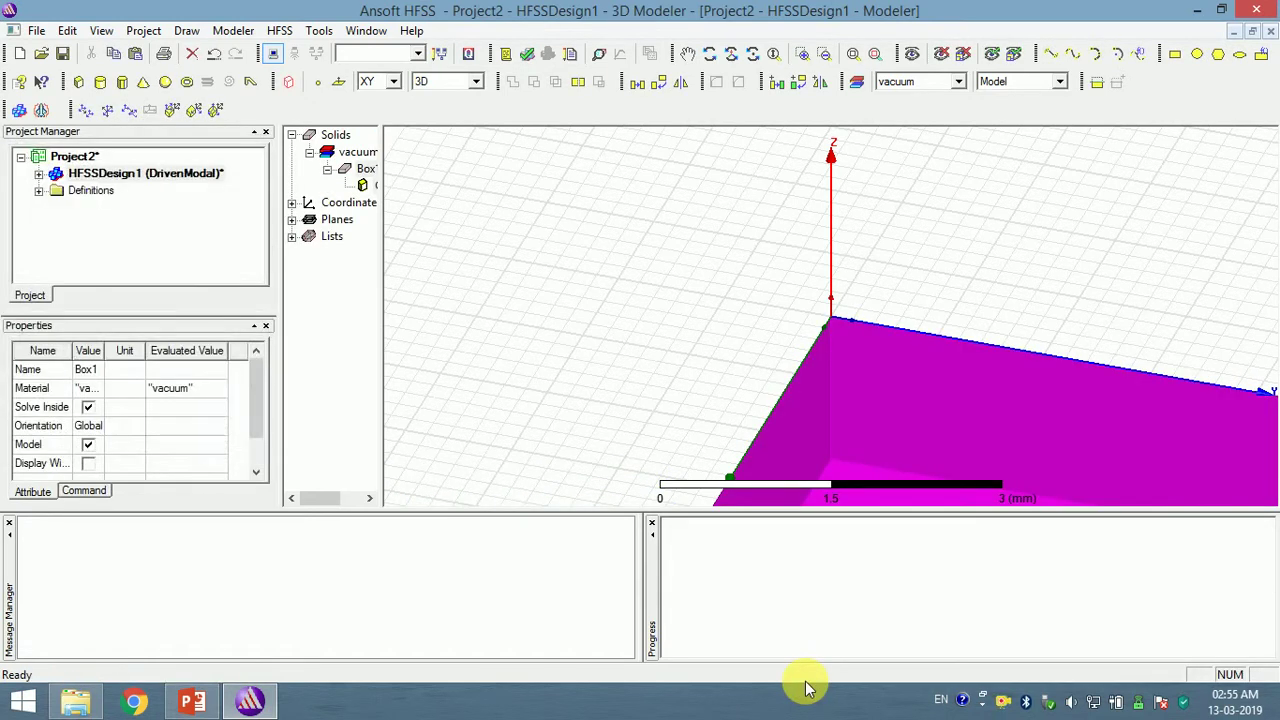
Fit and deselect Box1, then rotate and pan to a centred top-down view
click(851, 56)
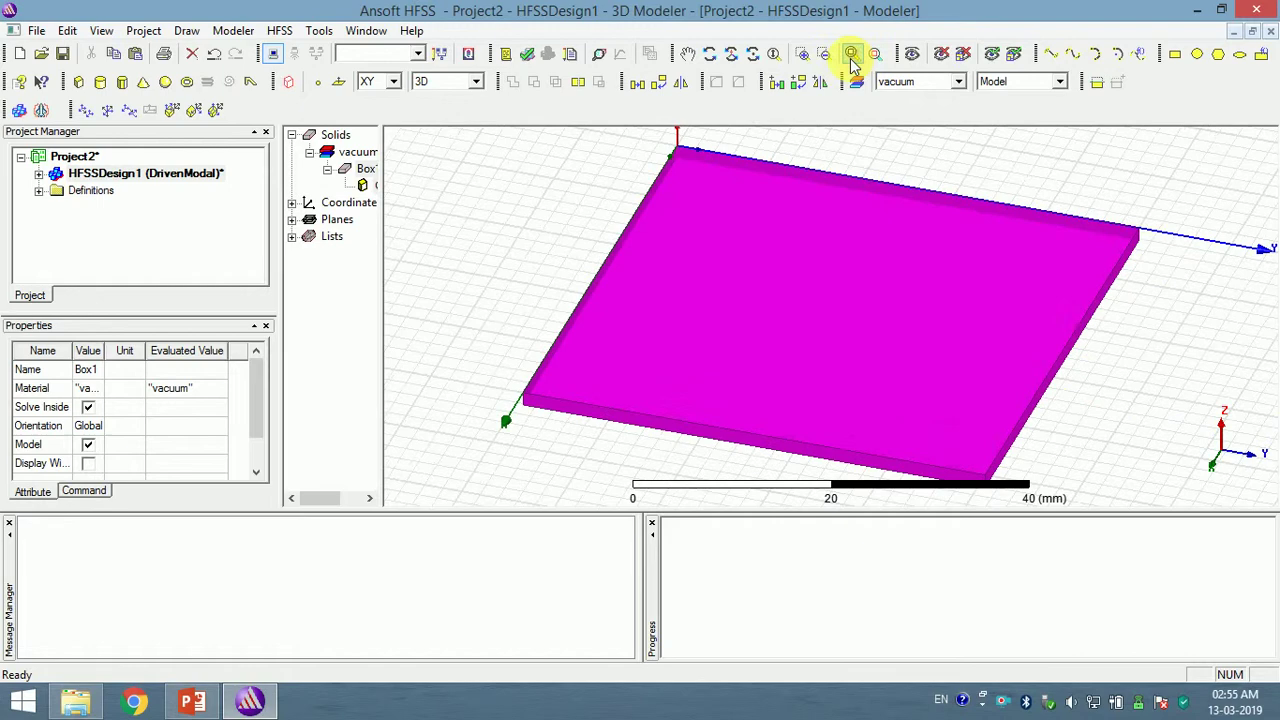
click(543, 217)
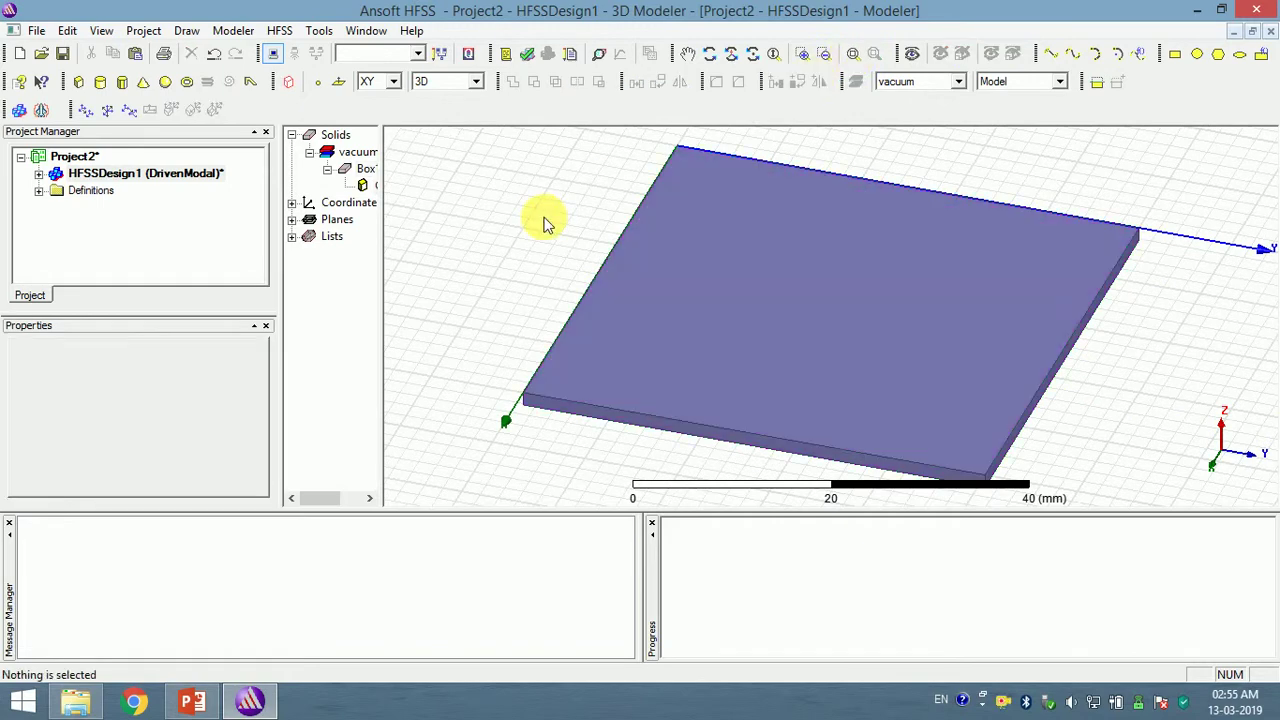
click(709, 53)
drag(620, 366, 720, 417)
drag(580, 351, 680, 381)
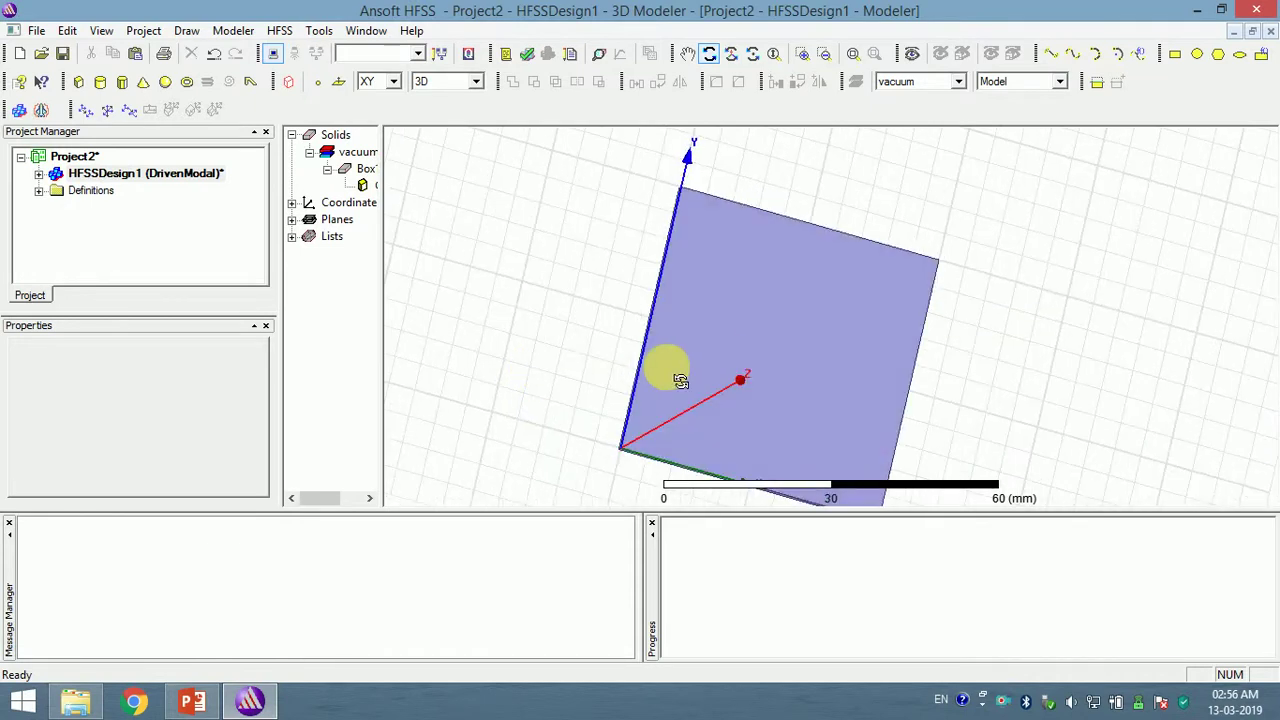
drag(606, 171, 557, 220)
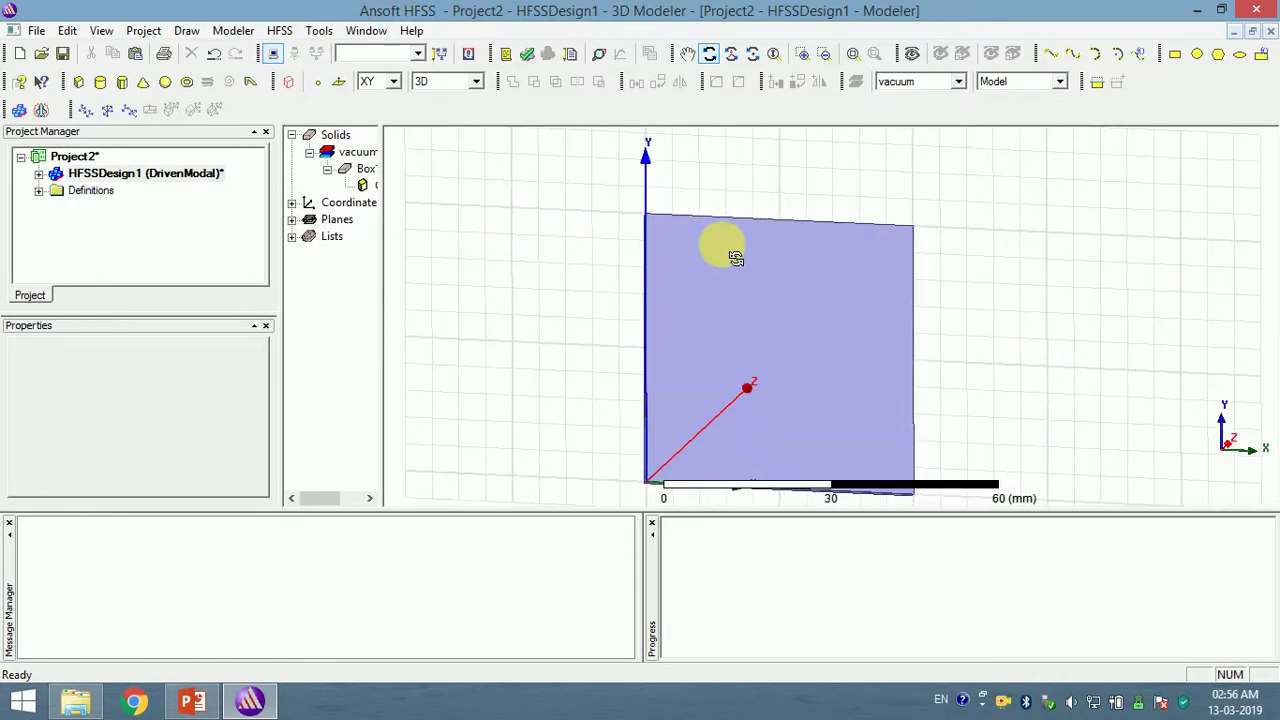
drag(736, 258, 708, 304)
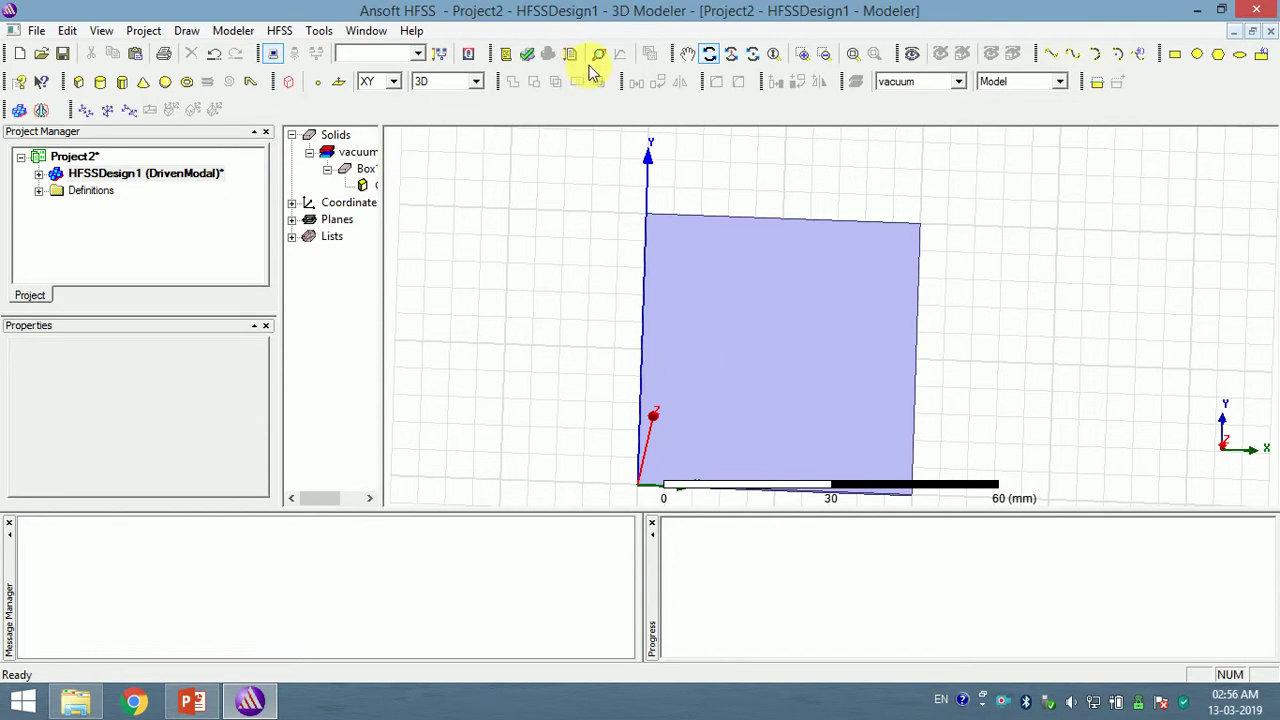
click(687, 53)
drag(677, 371, 744, 320)
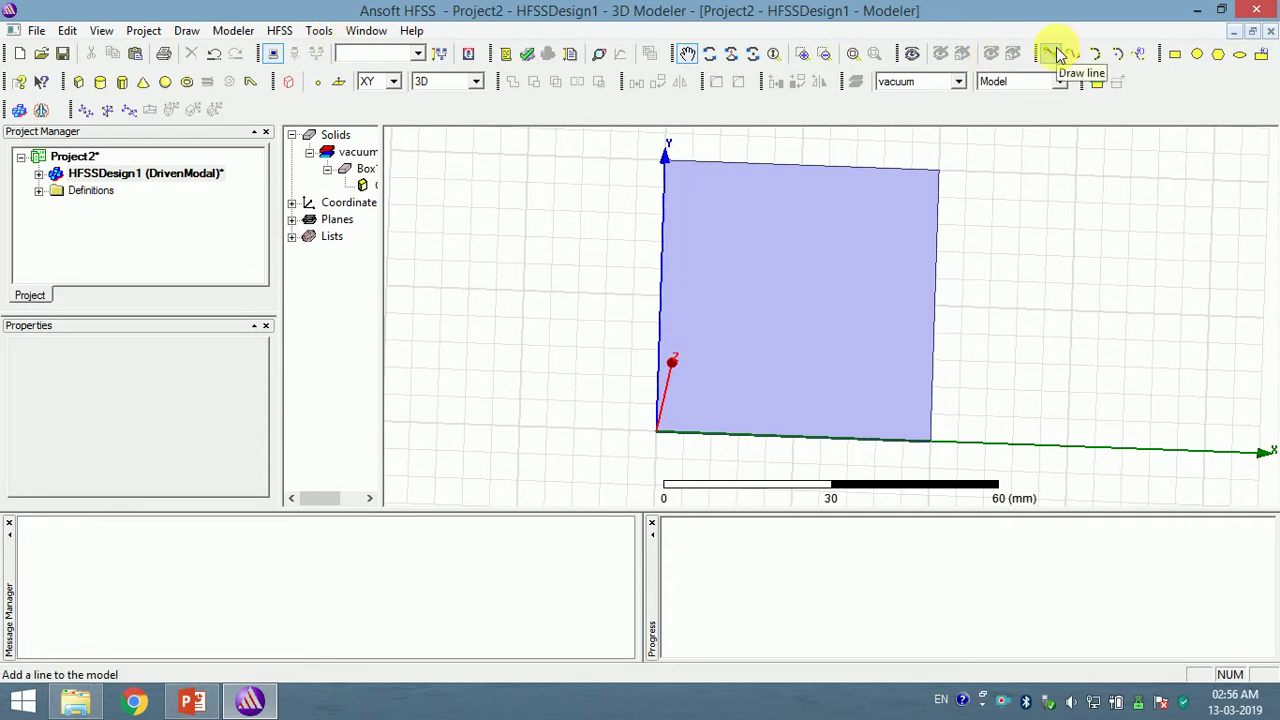
Start a polyline with its first vertex at (15, 10)
click(192, 34)
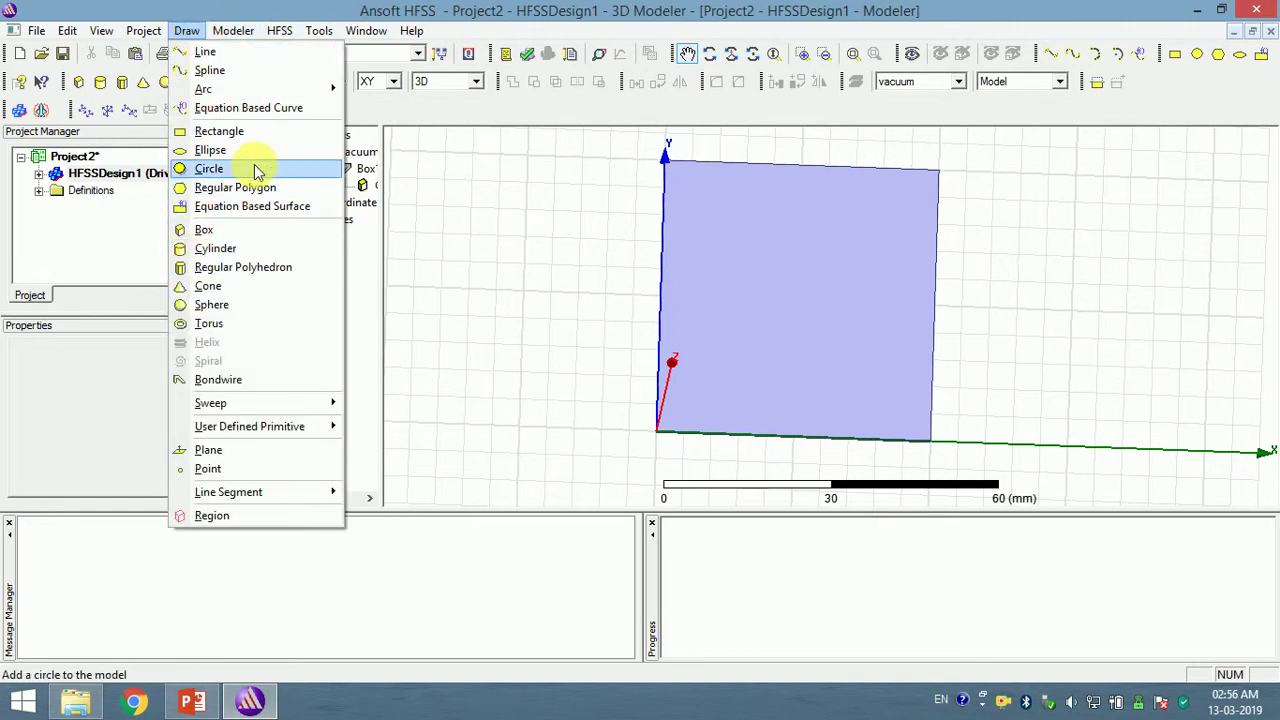
click(287, 67)
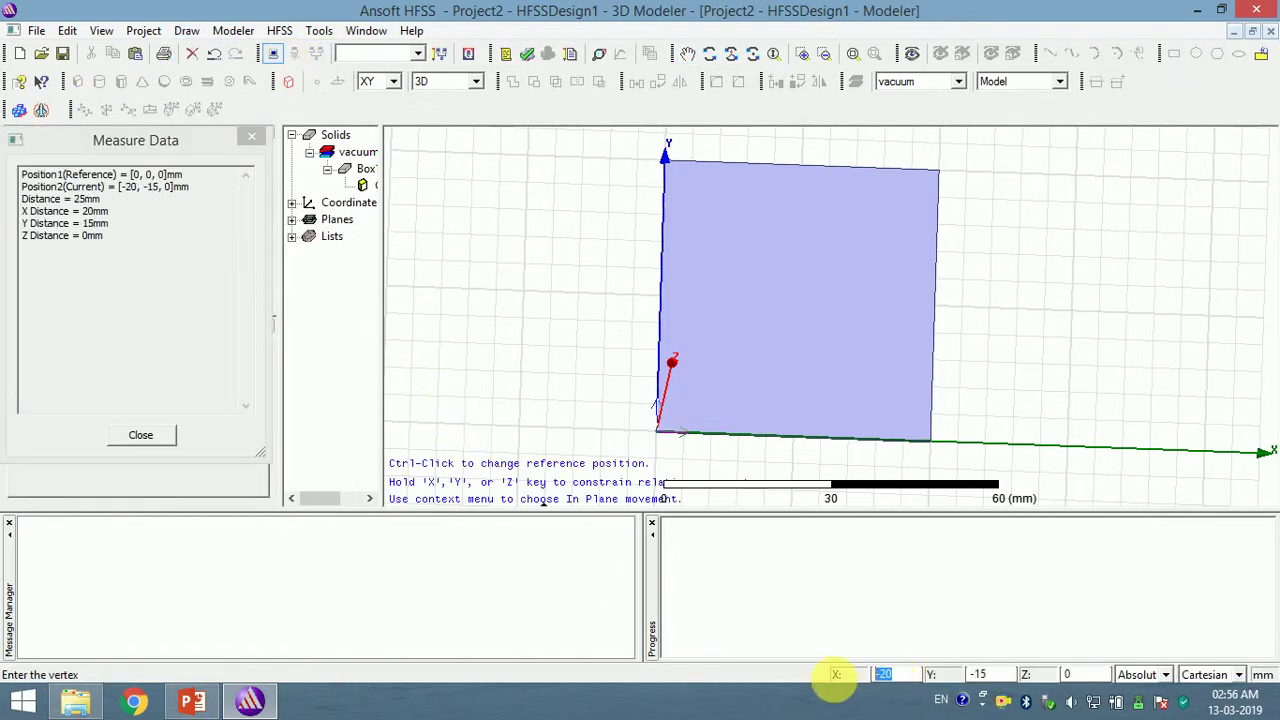
click(187, 705)
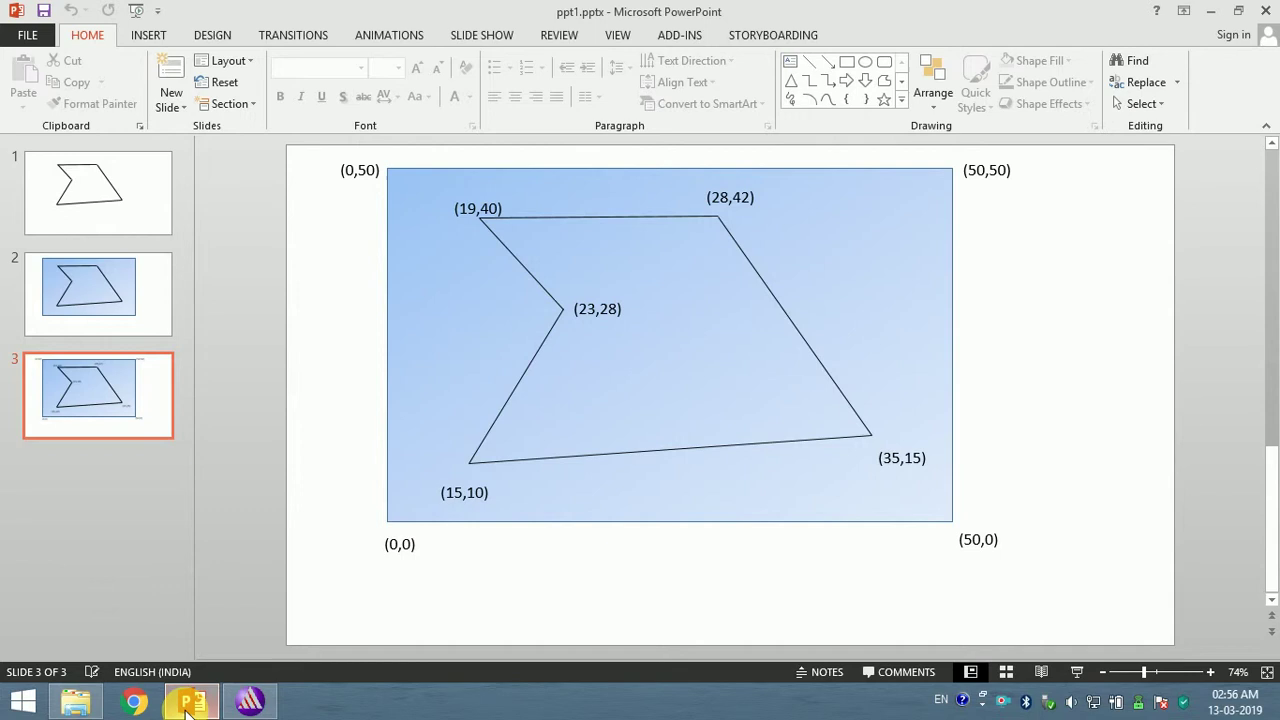
click(187, 705)
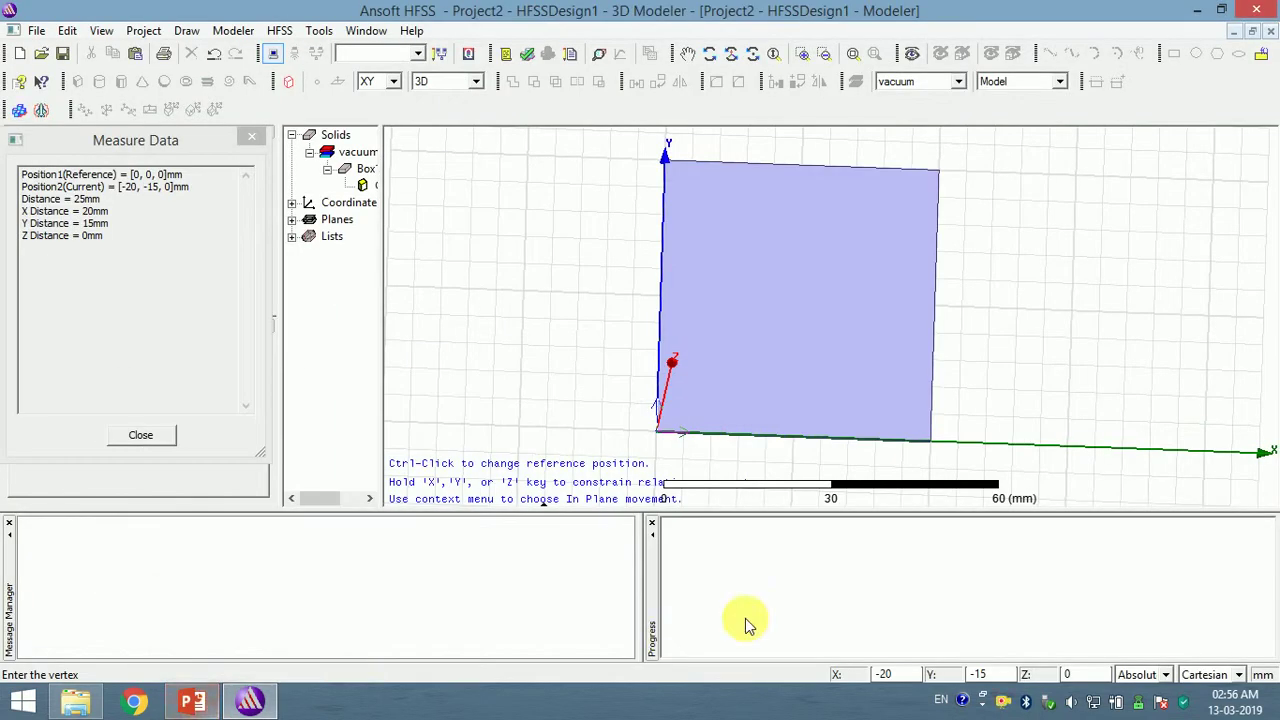
double_click(872, 674)
text(15)
key(Tab)
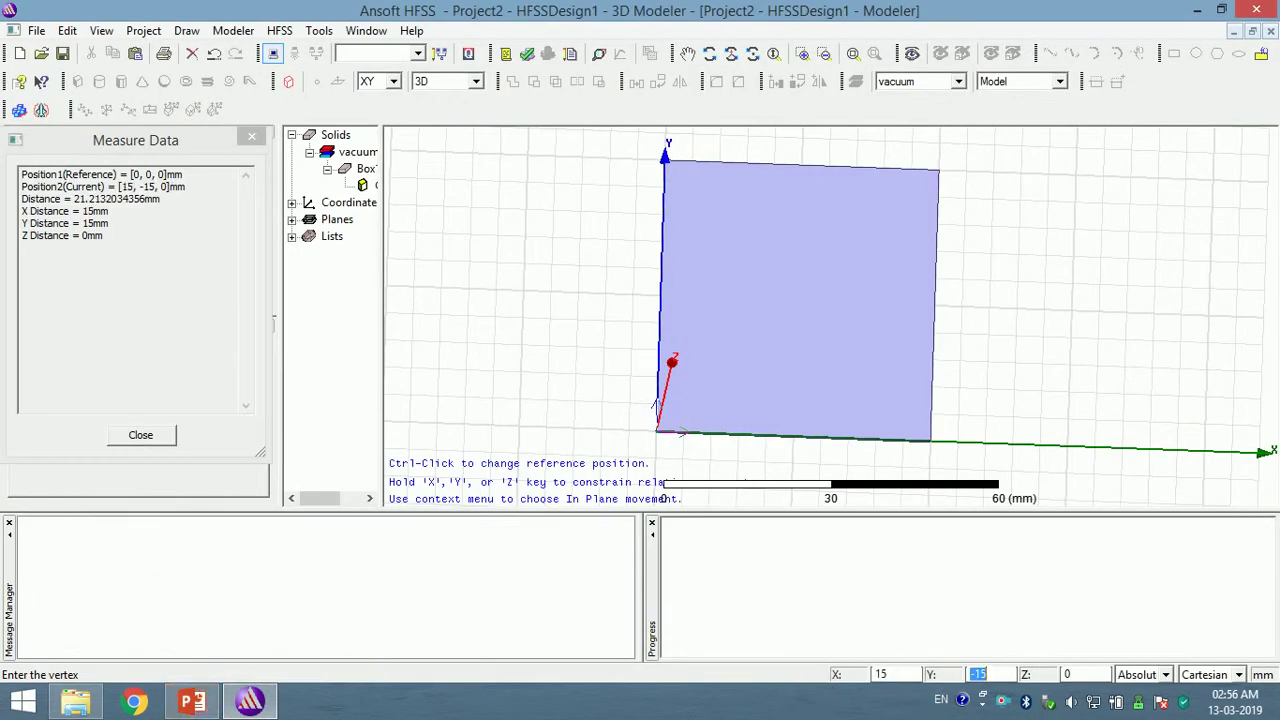
text(10)
key(Tab)
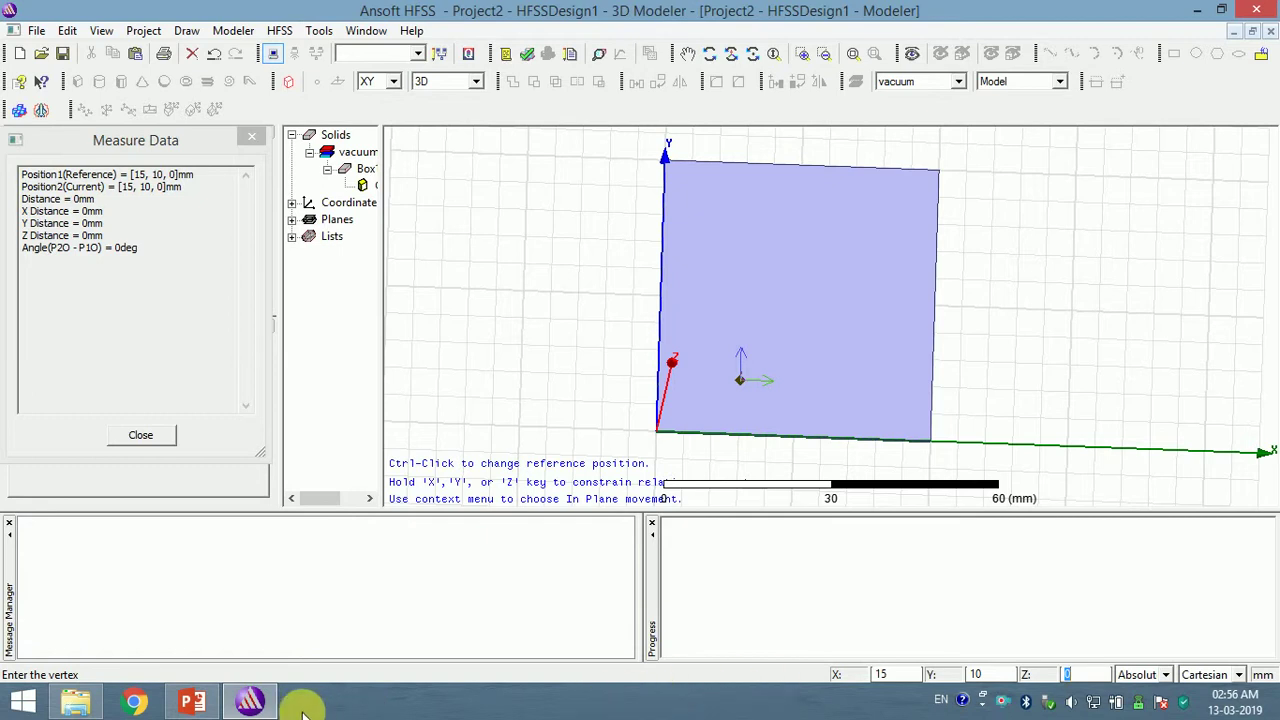
Add the pentagon vertex at (35, 15), checking the coordinate slide
click(186, 705)
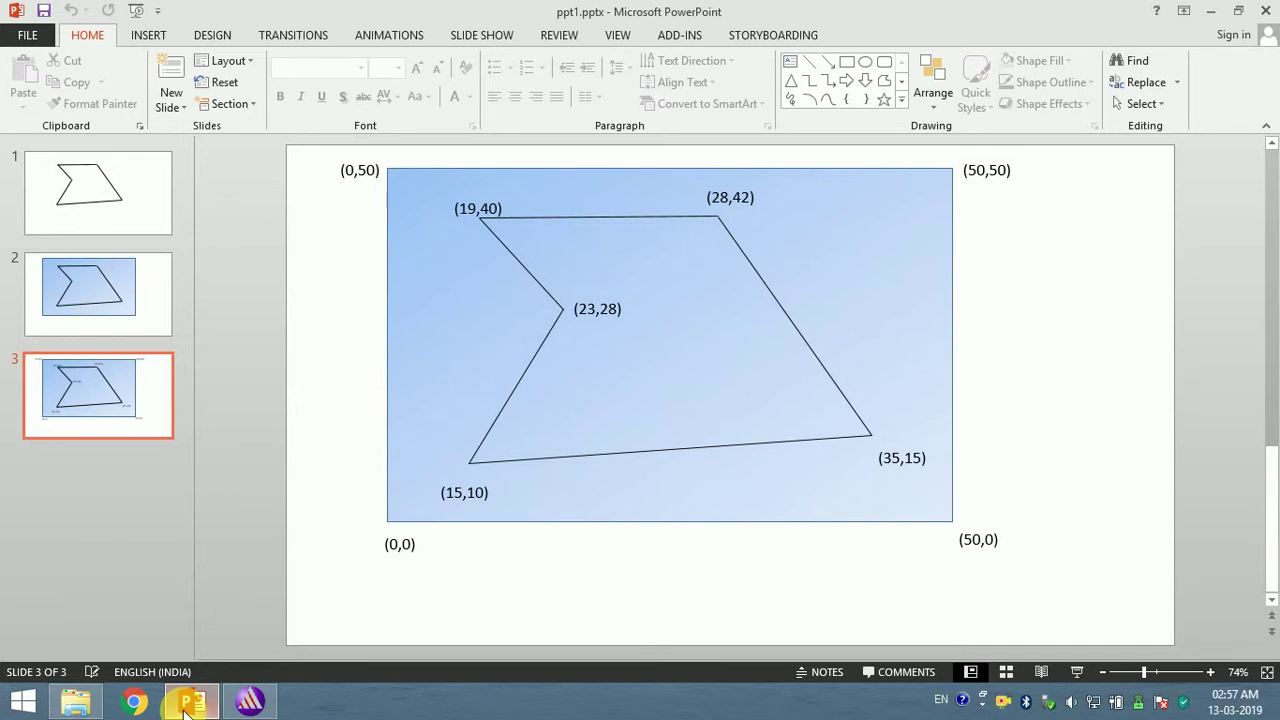
click(186, 705)
double_click(880, 675)
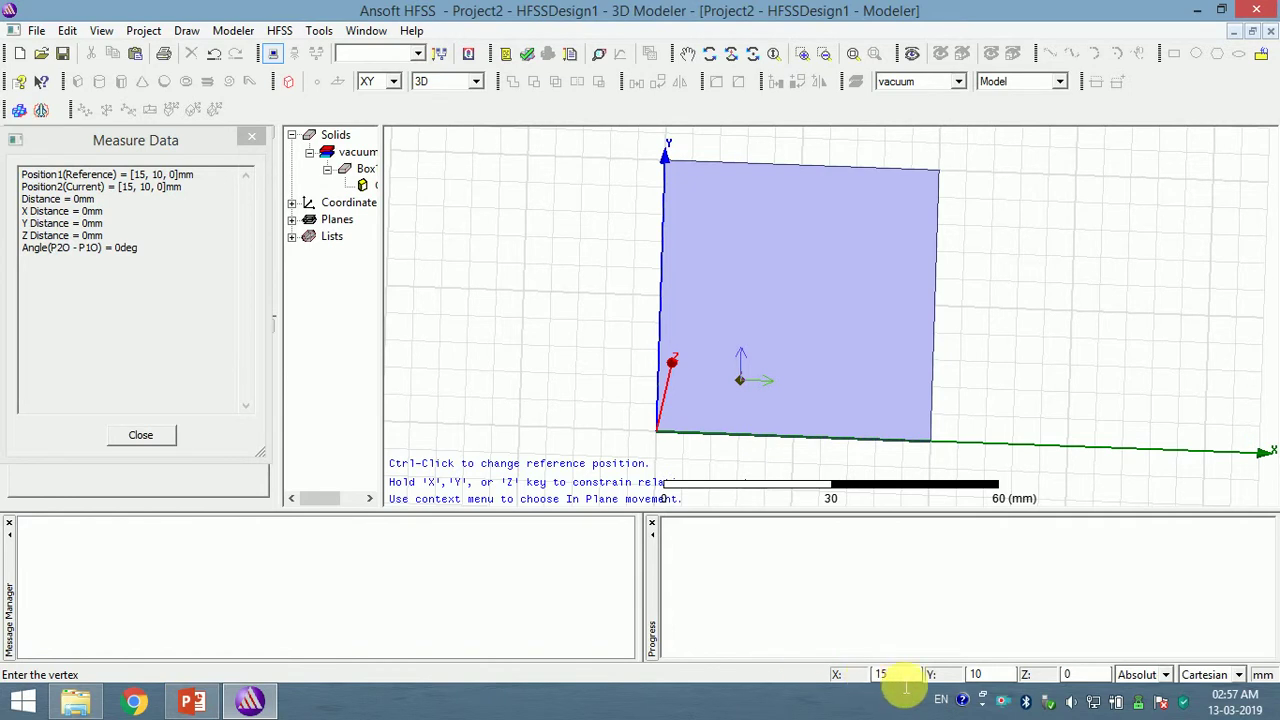
text(35)
key(Tab)
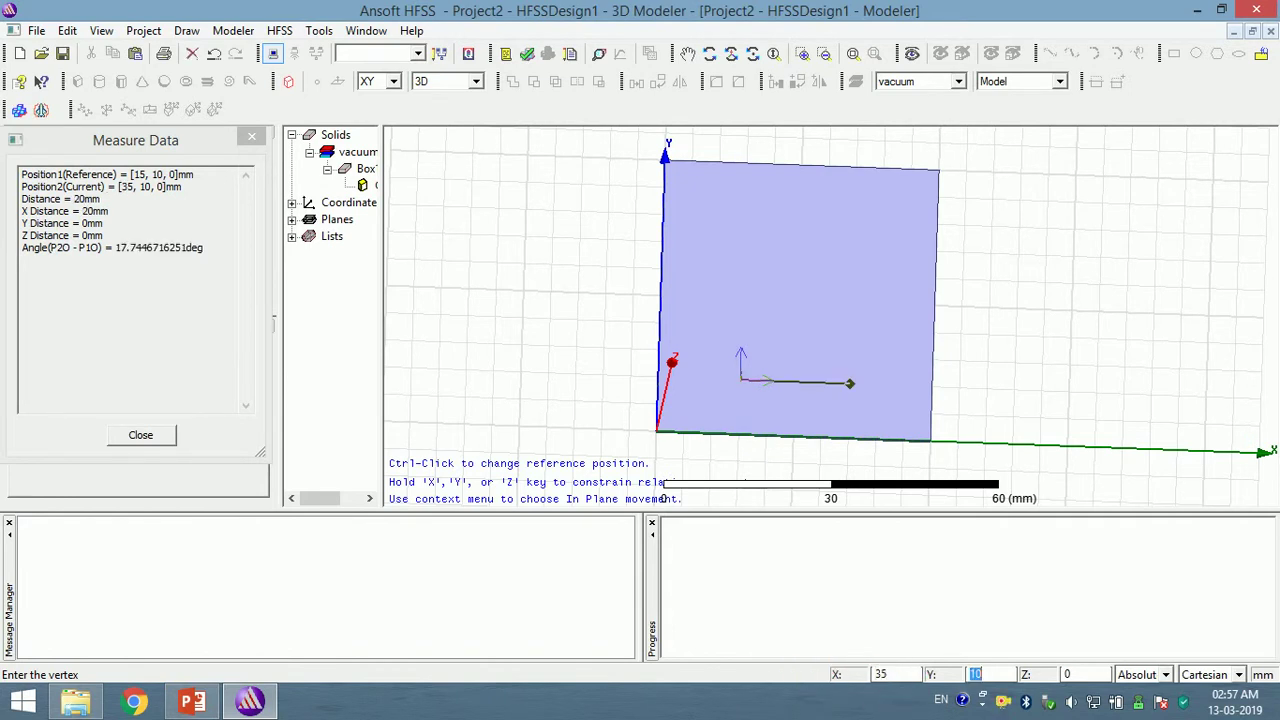
text(15)
key(Return)
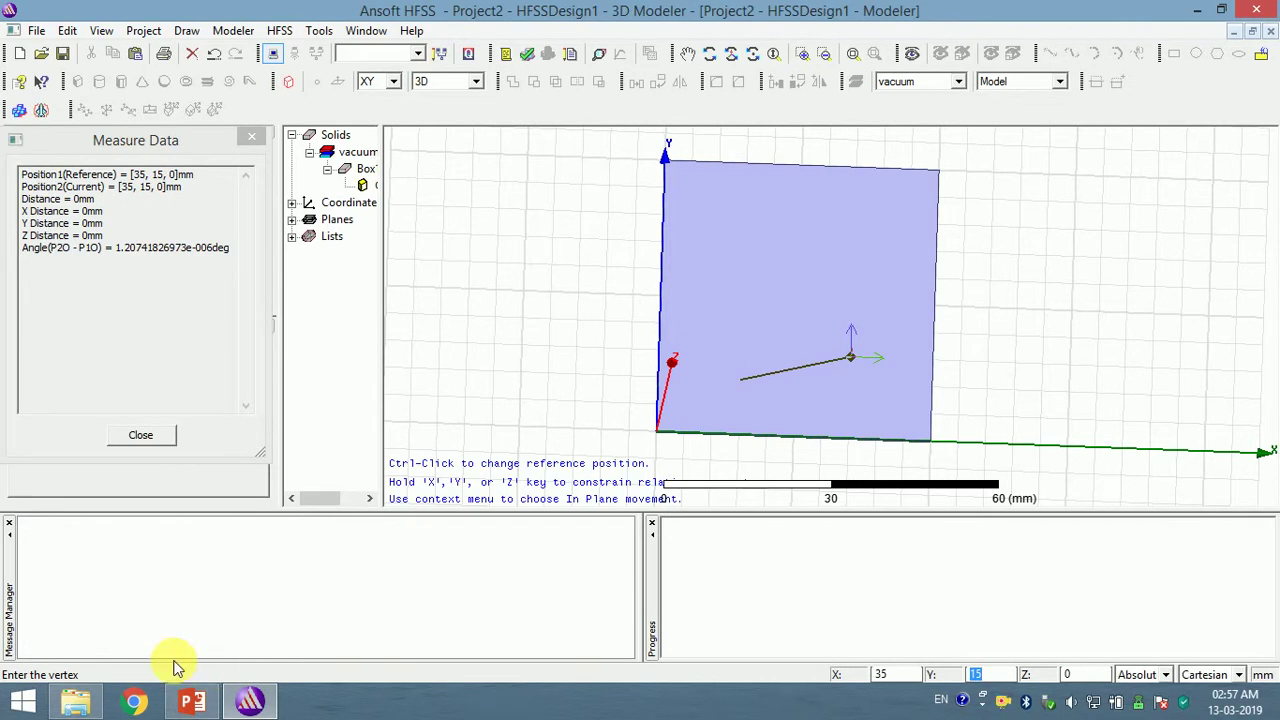
Add the pentagon vertex at (28, 42)
click(185, 703)
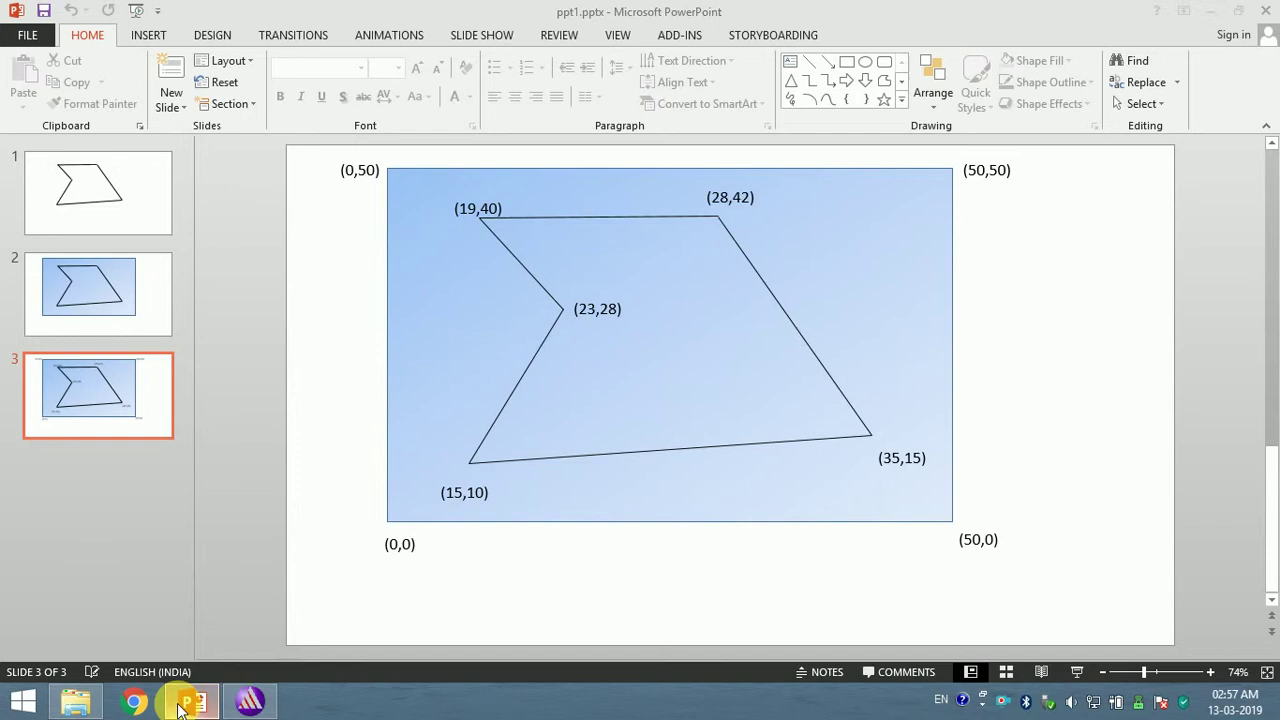
click(183, 703)
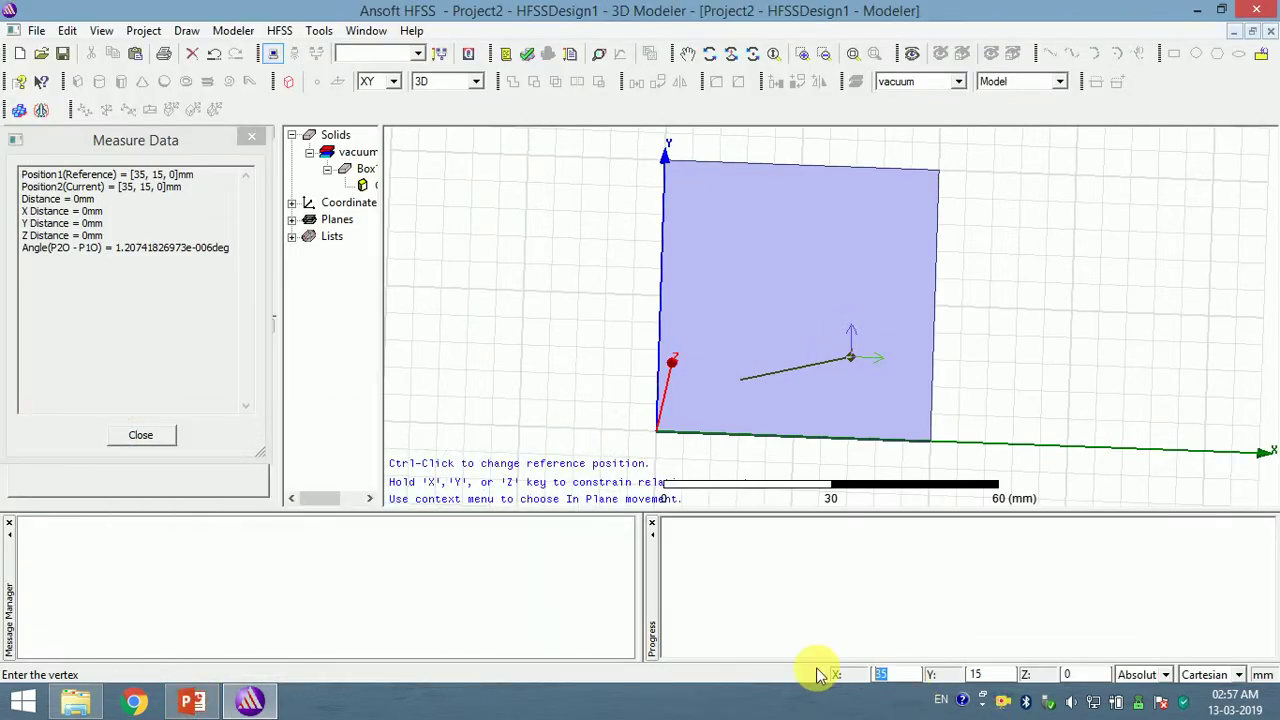
text(28)
key(Tab)
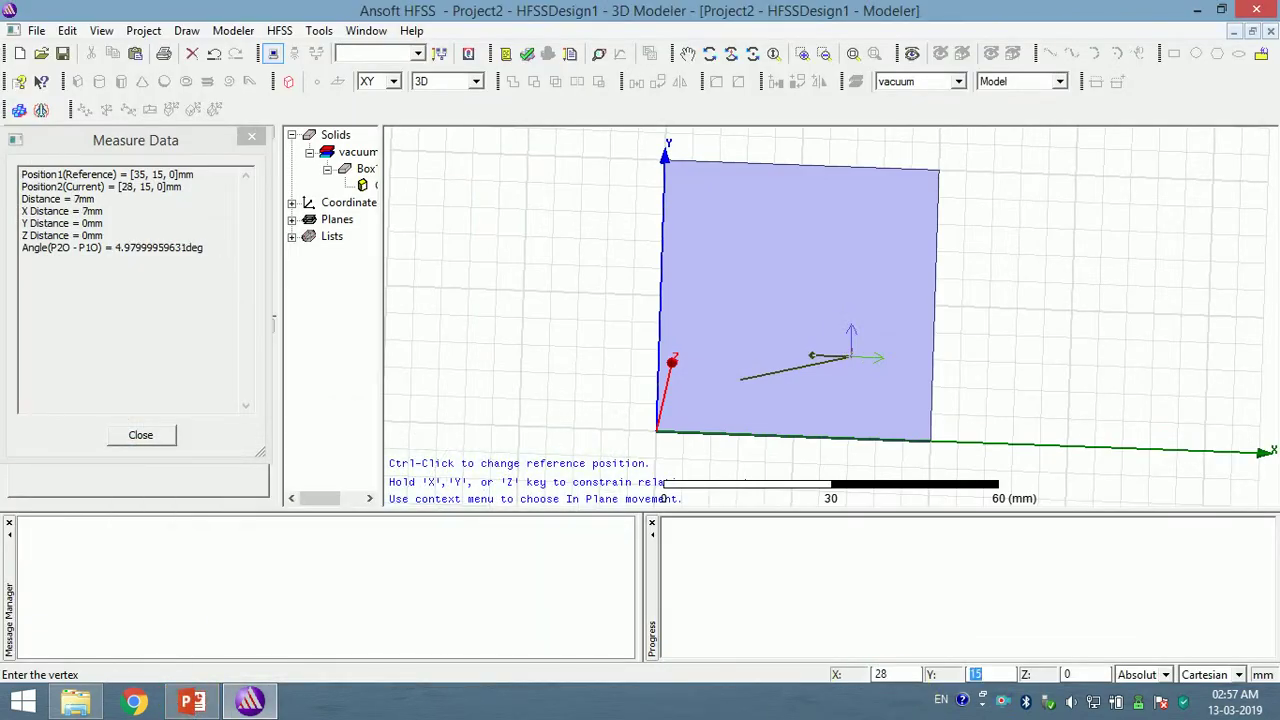
text(42)
key(Return)
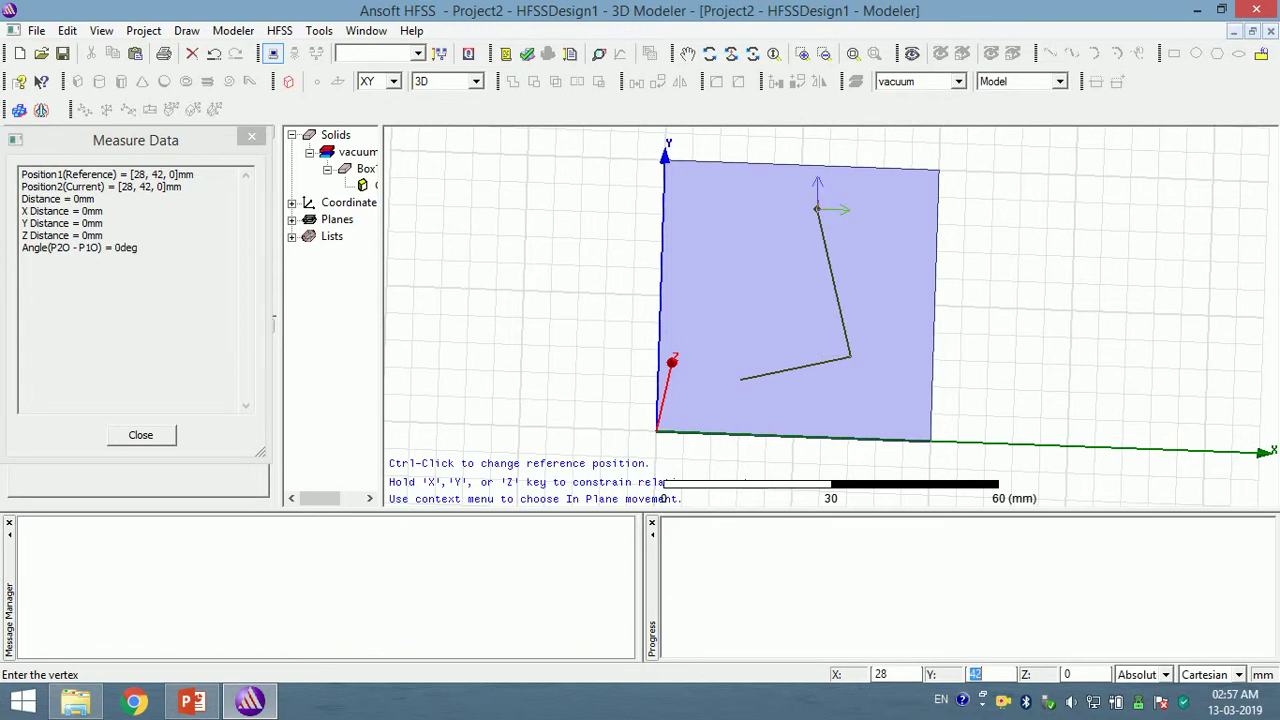
Add the pentagon vertex at (19, 40)
click(193, 702)
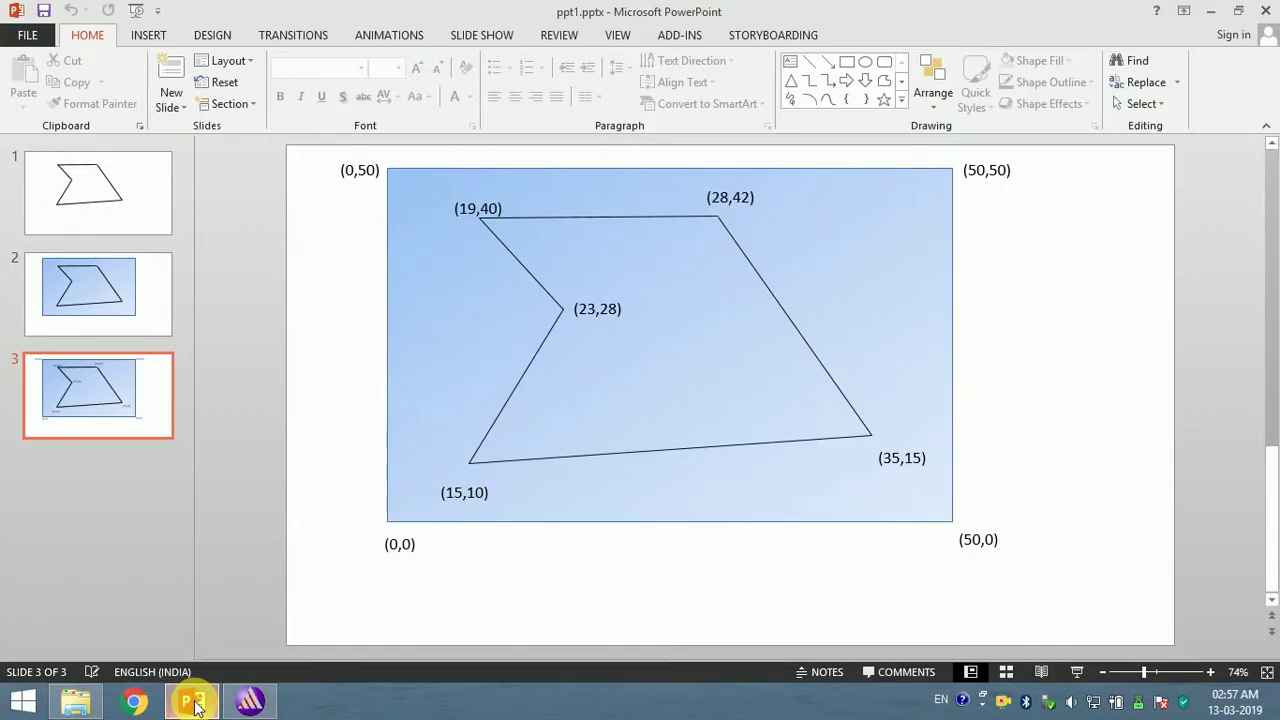
click(193, 702)
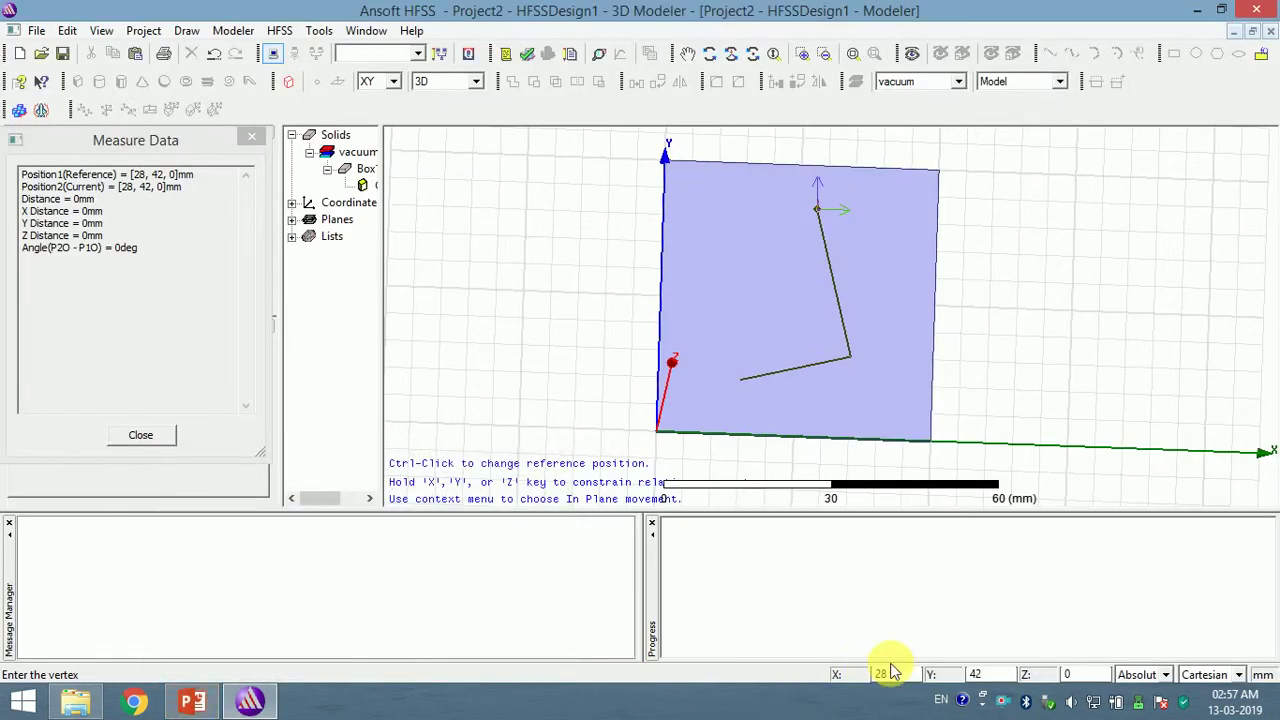
text(19)
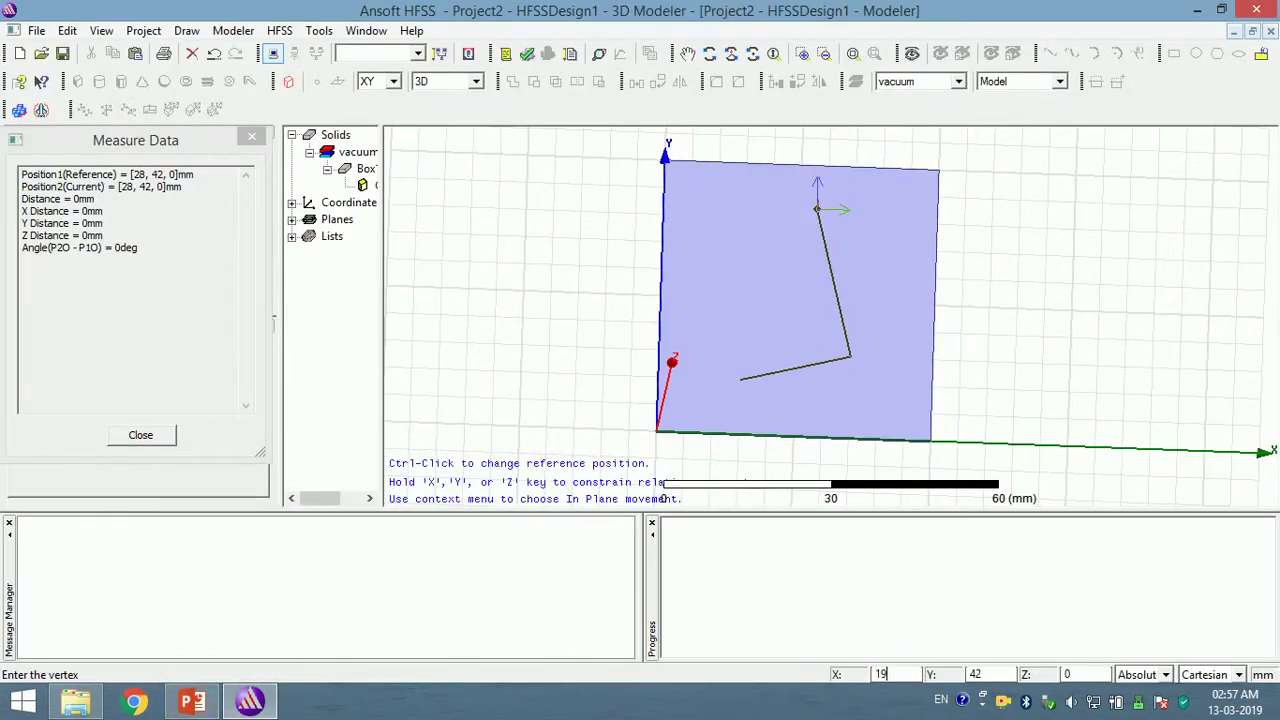
key(Tab)
text(40)
key(Return)
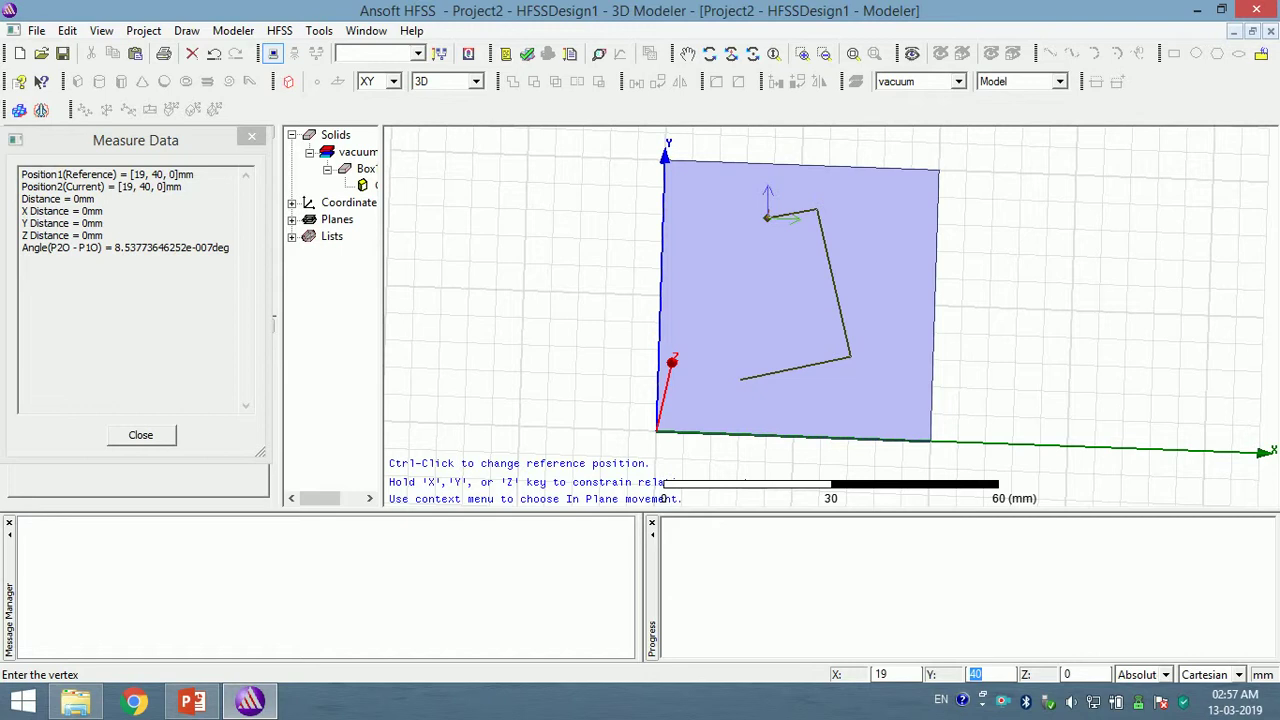
Add the pentagon vertex at (23, 28)
click(193, 702)
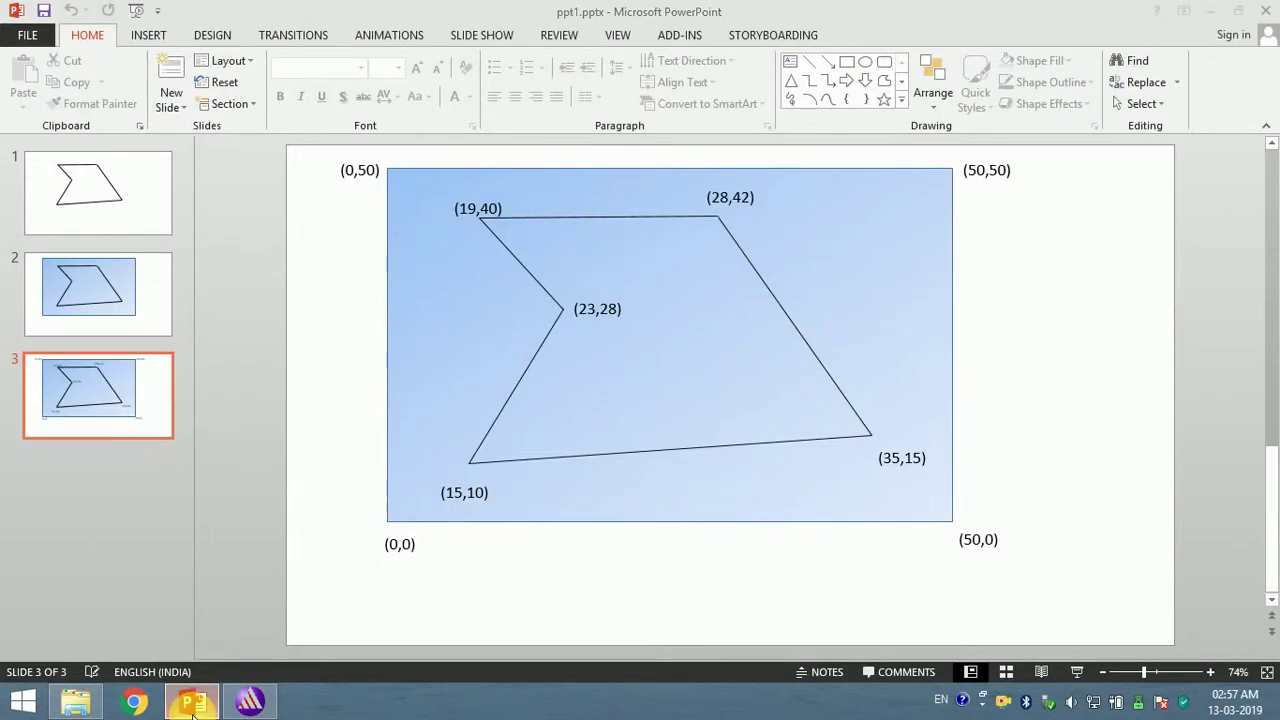
click(193, 703)
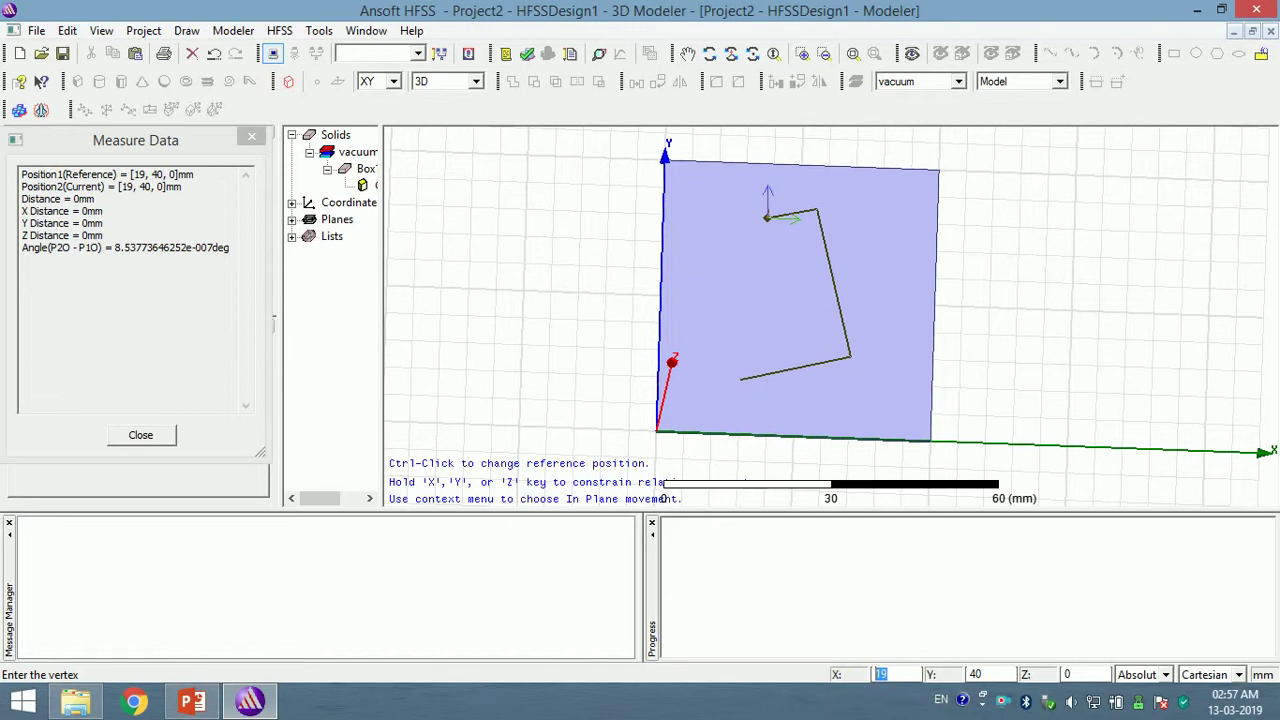
text(23)
key(Tab)
text(28)
key(Return)
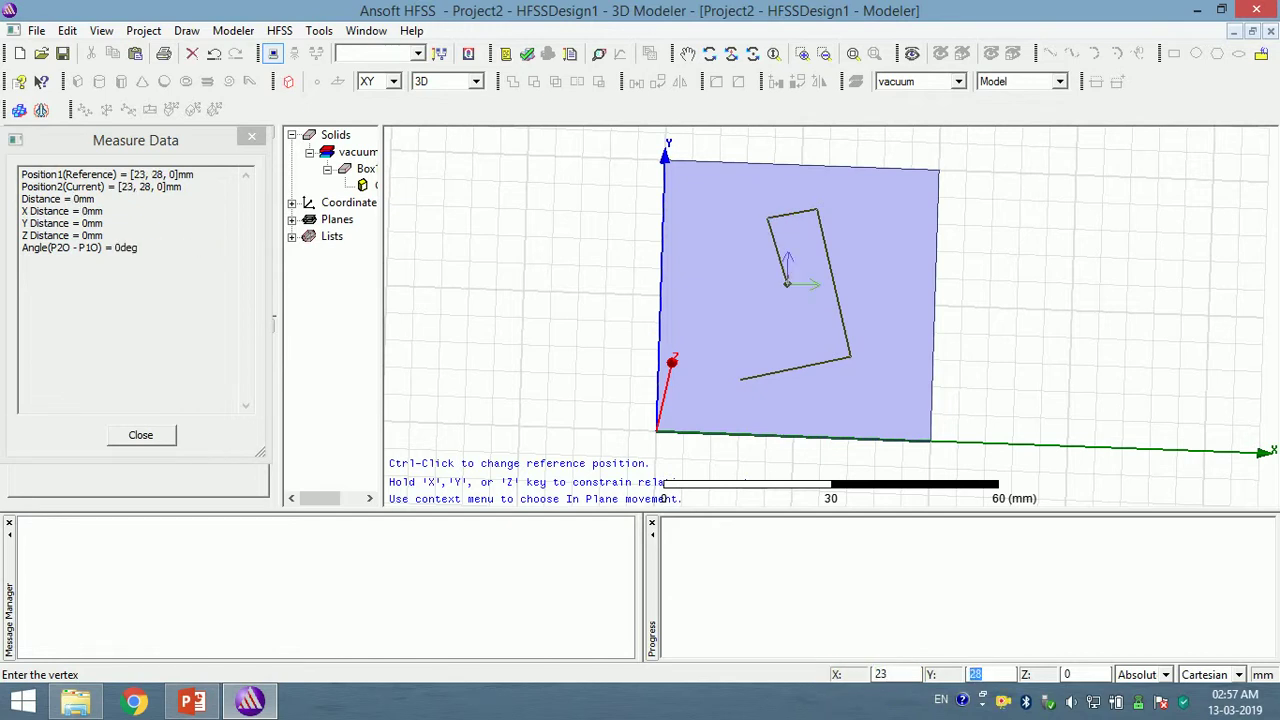
Close the outline back at (15, 10) and finish it as a filled sheet
click(186, 703)
click(186, 703)
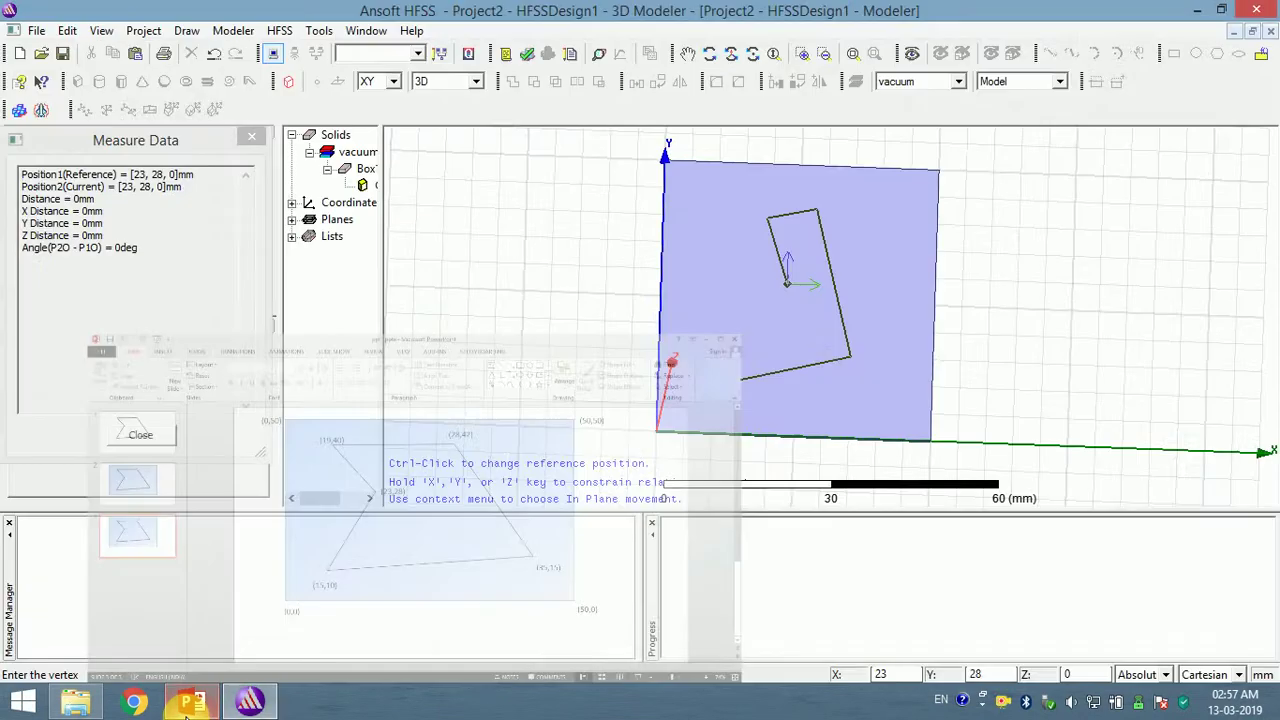
text(15)
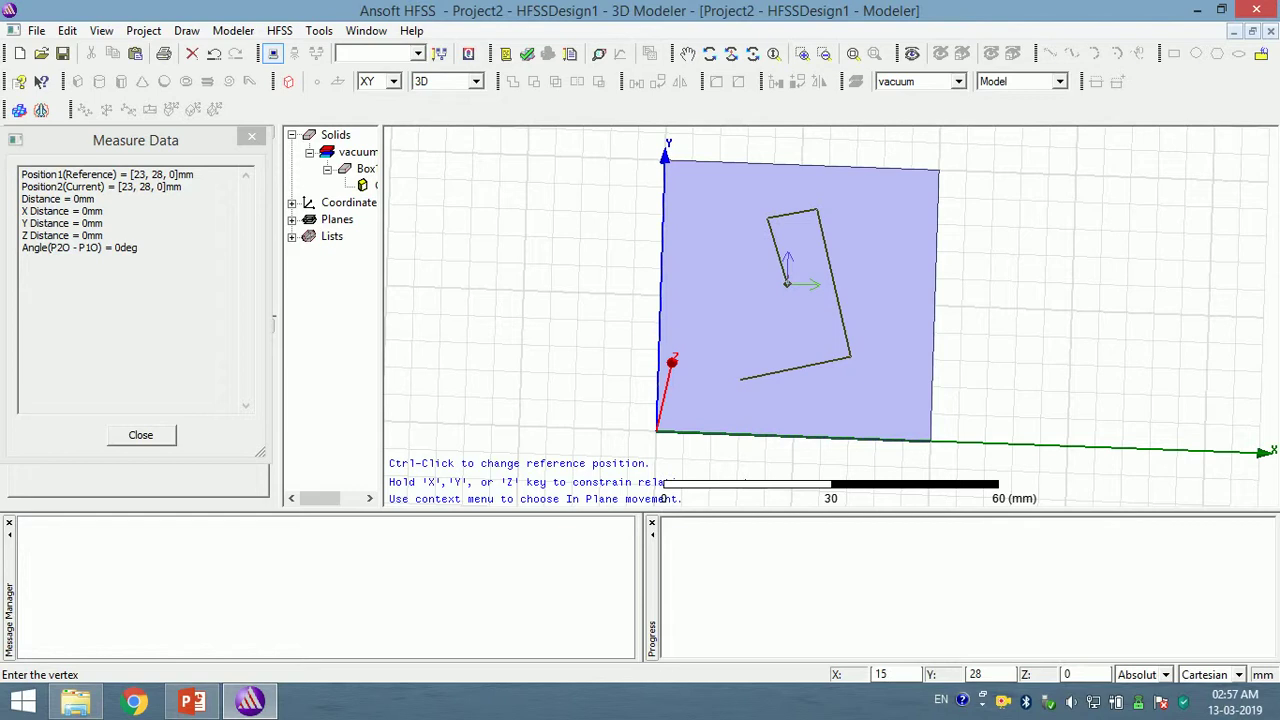
key(Tab)
text(10)
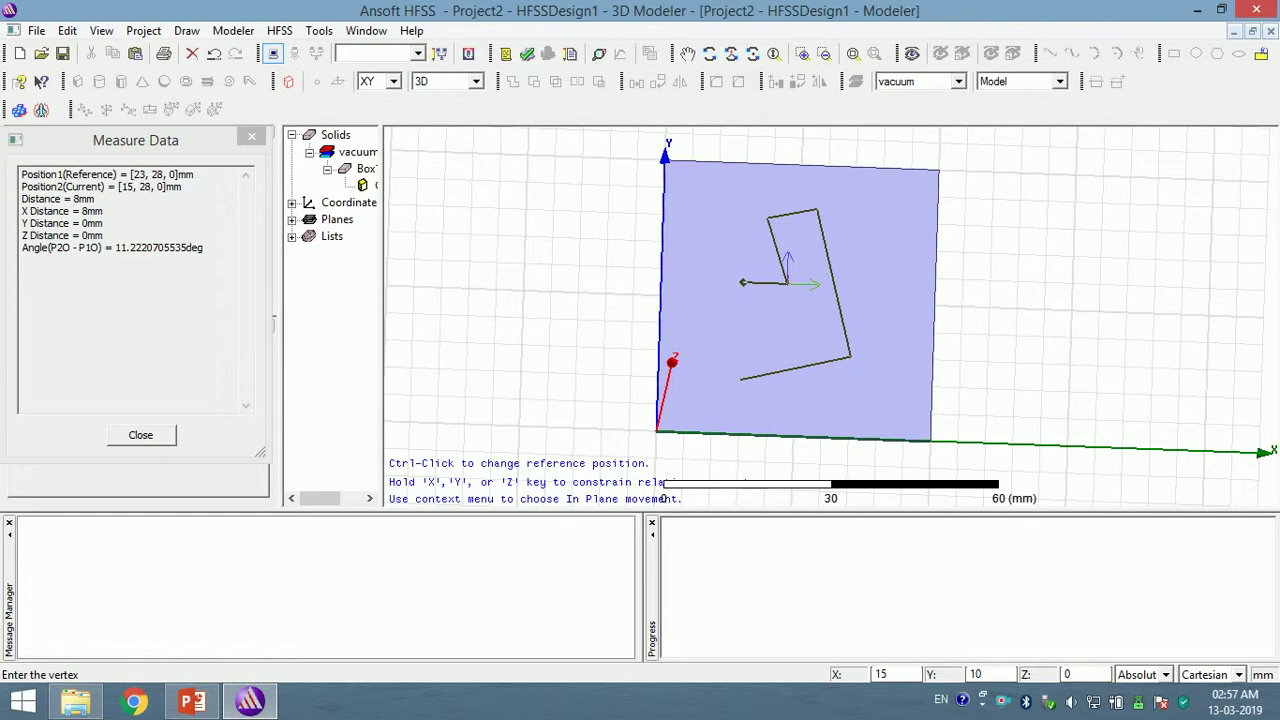
key(Return)
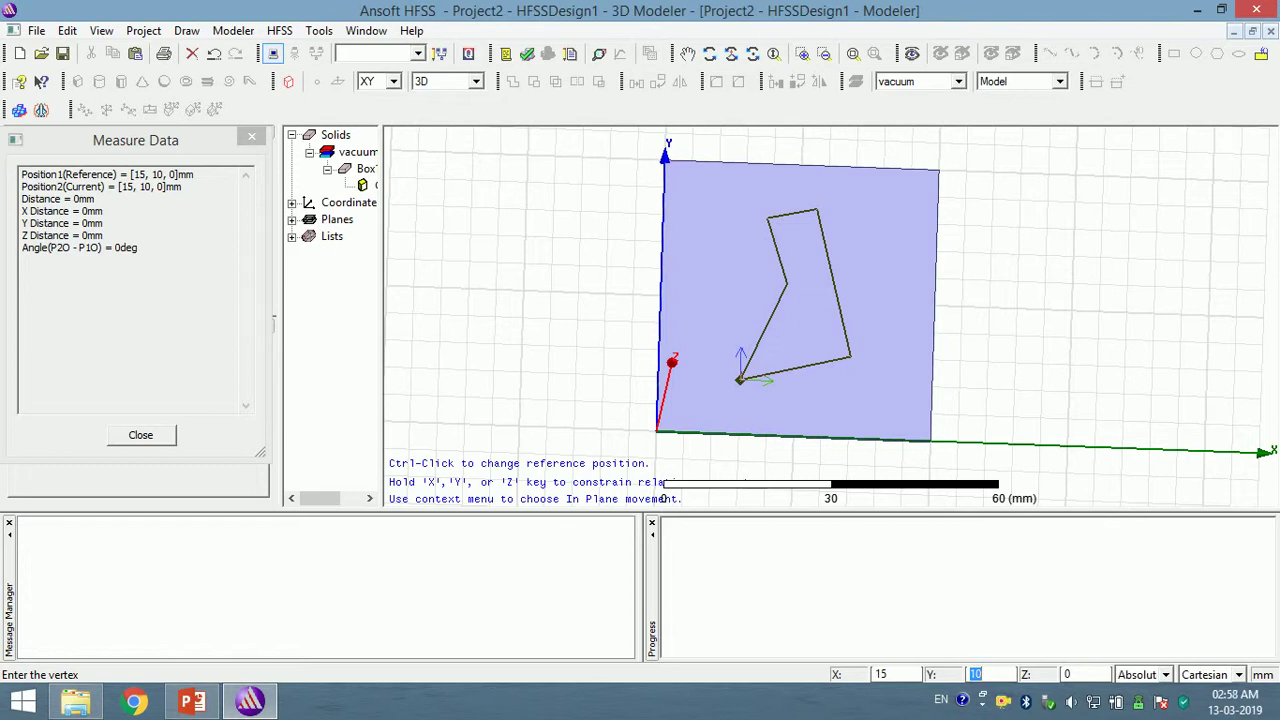
key(Return)
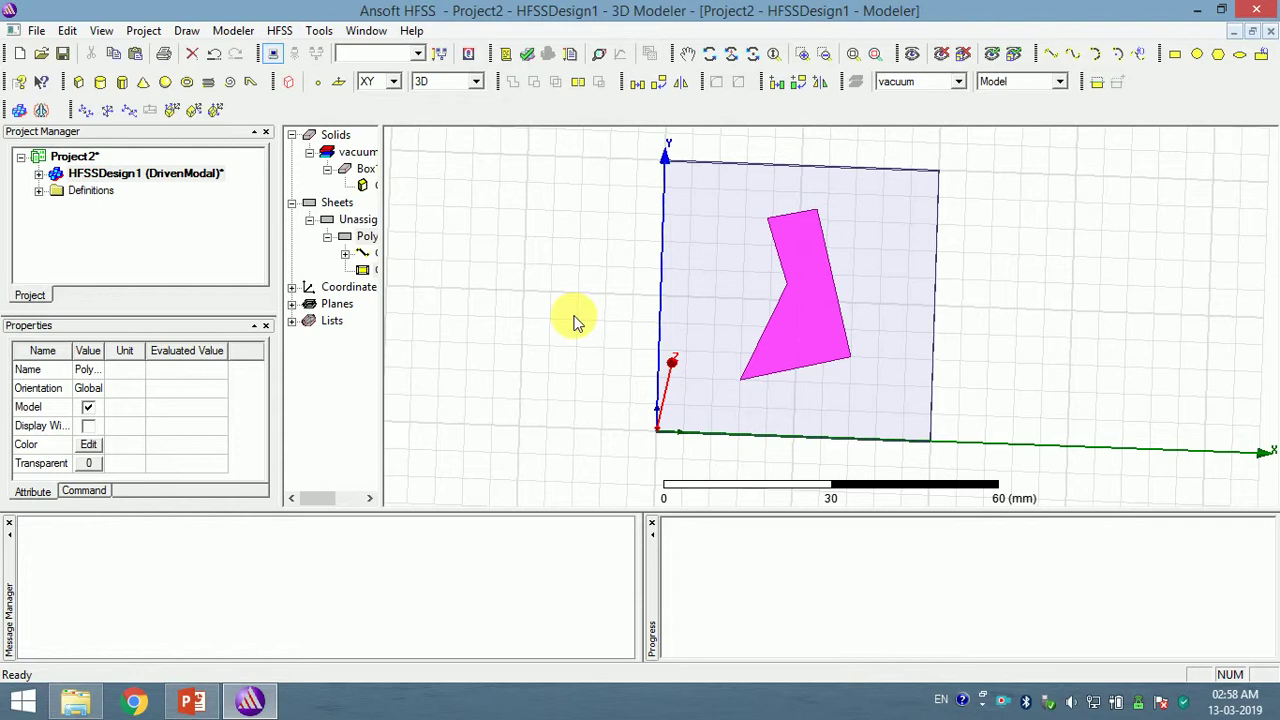
Widen the history tree to show Box1 and Polyline1, and review Polyline1's properties unchanged
click(573, 320)
click(795, 275)
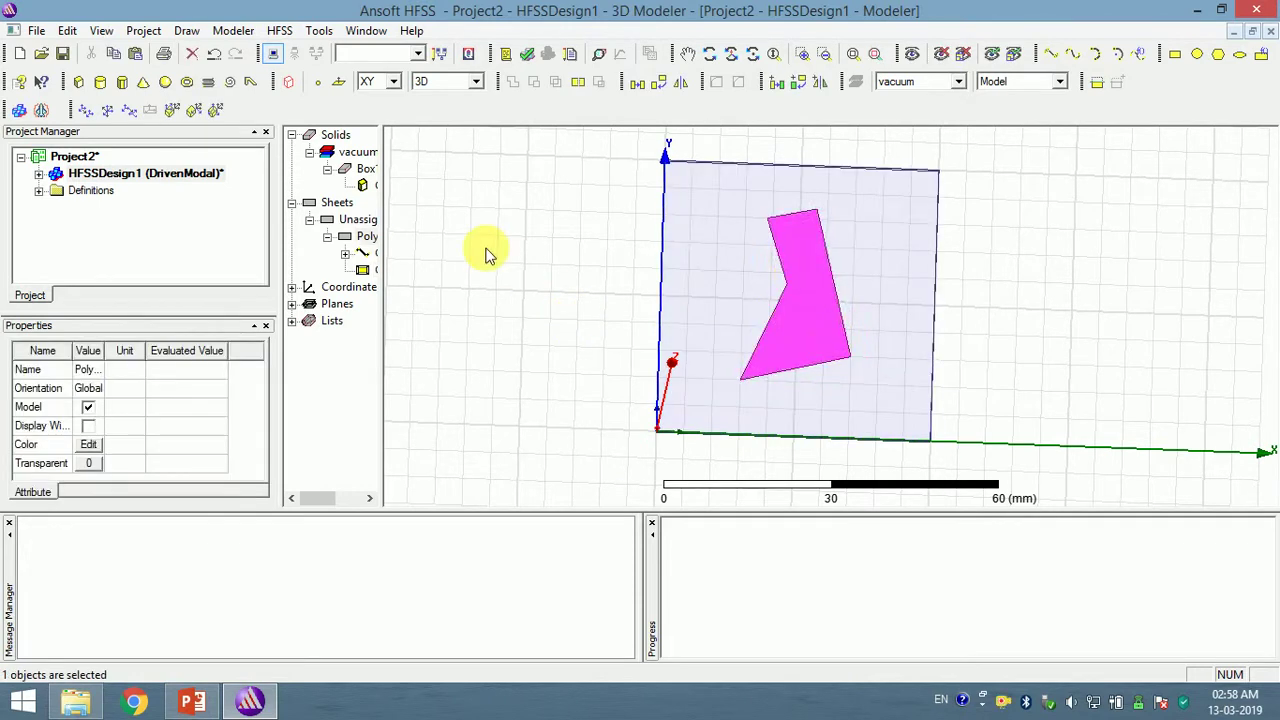
drag(387, 262, 466, 262)
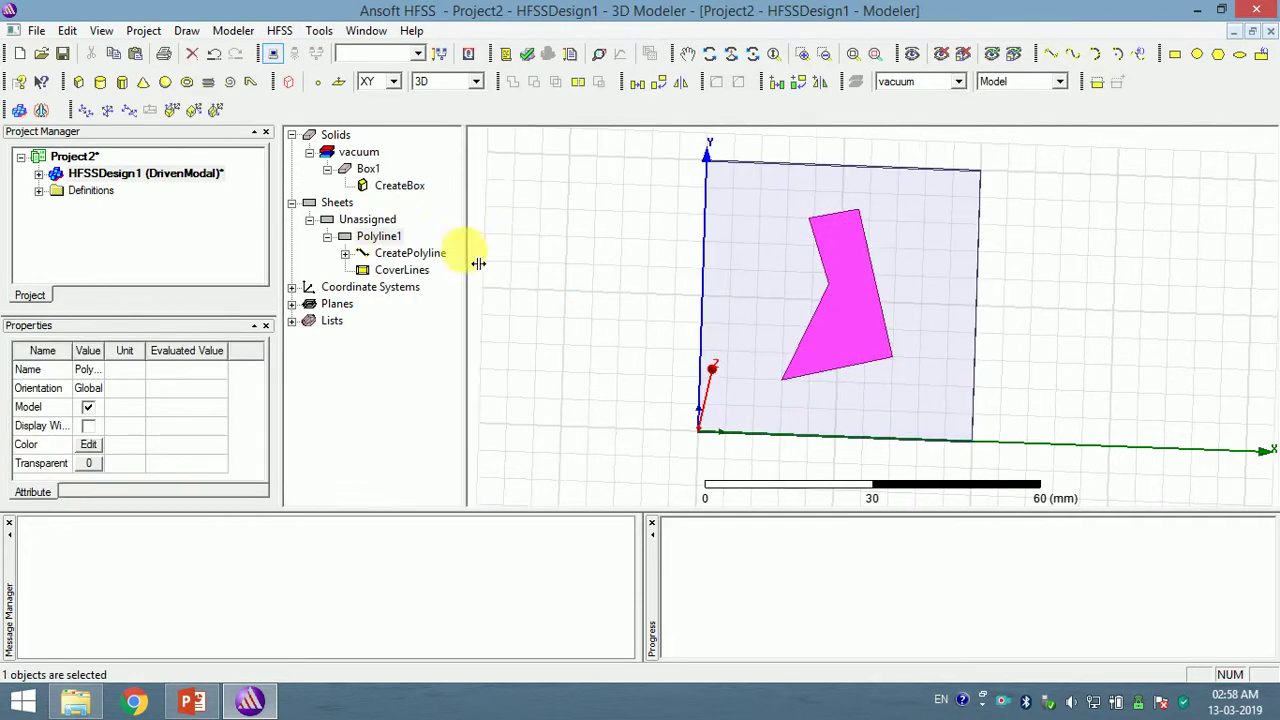
click(362, 220)
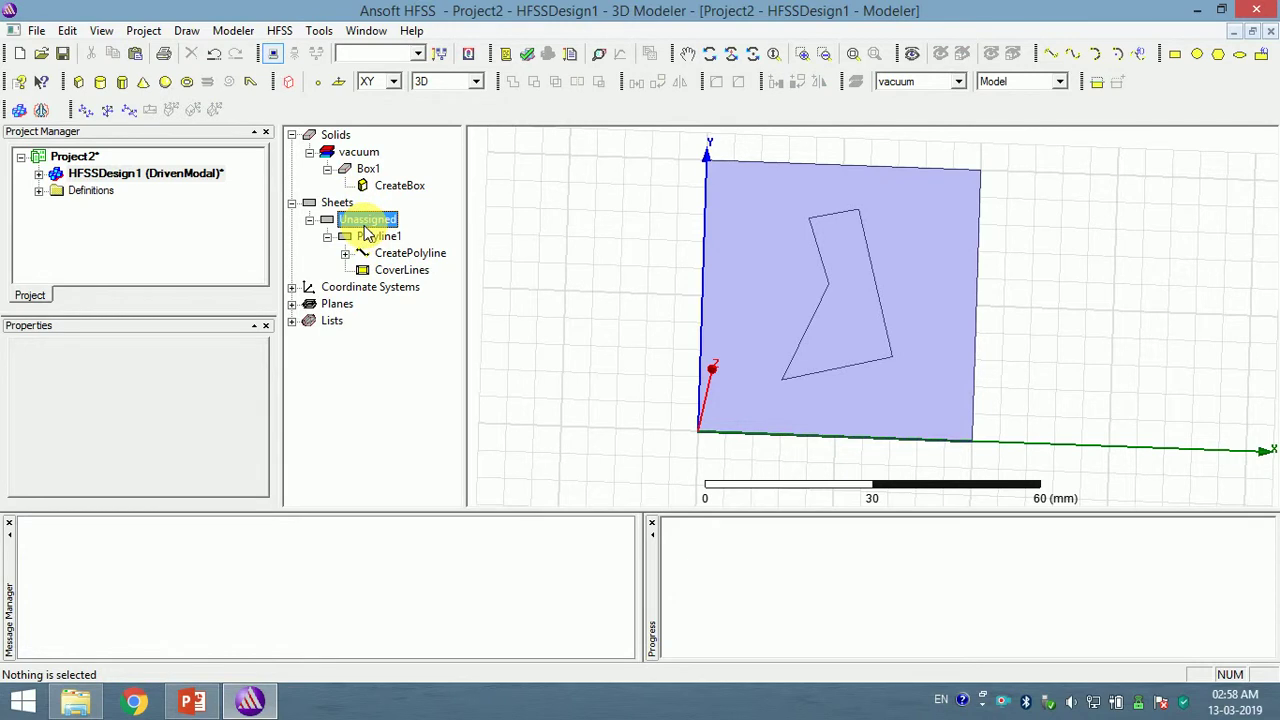
click(841, 270)
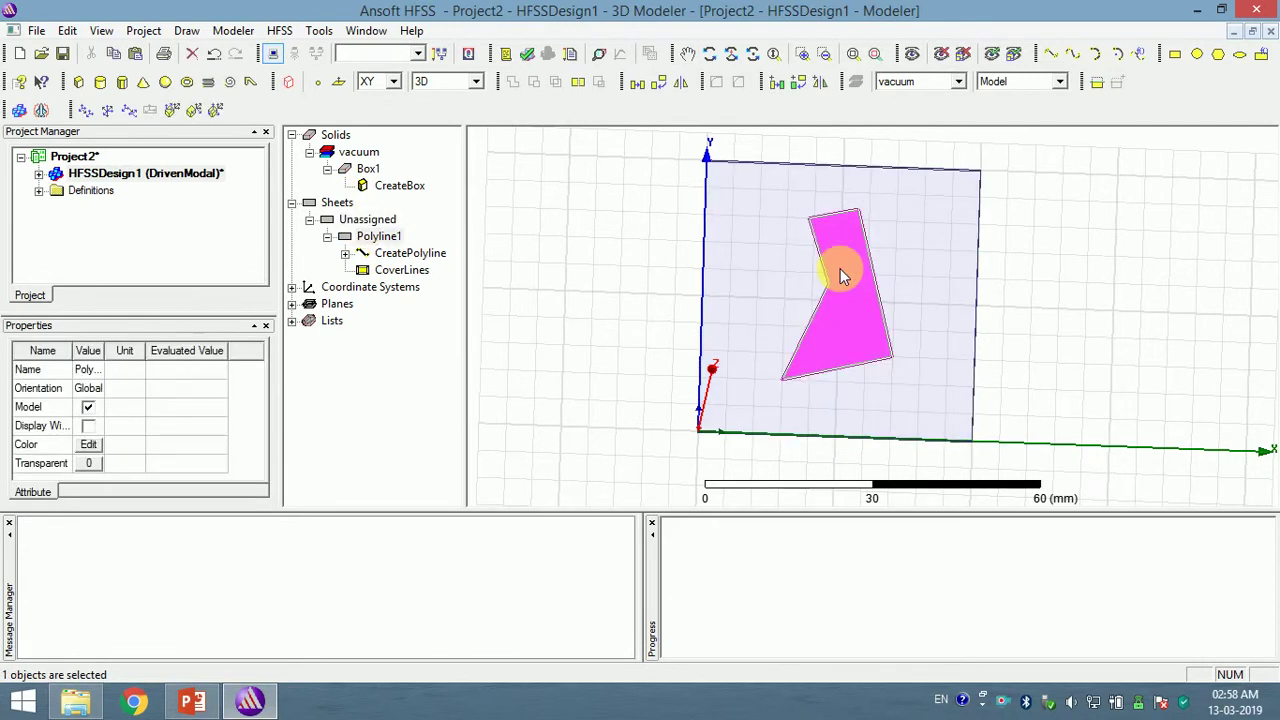
double_click(376, 237)
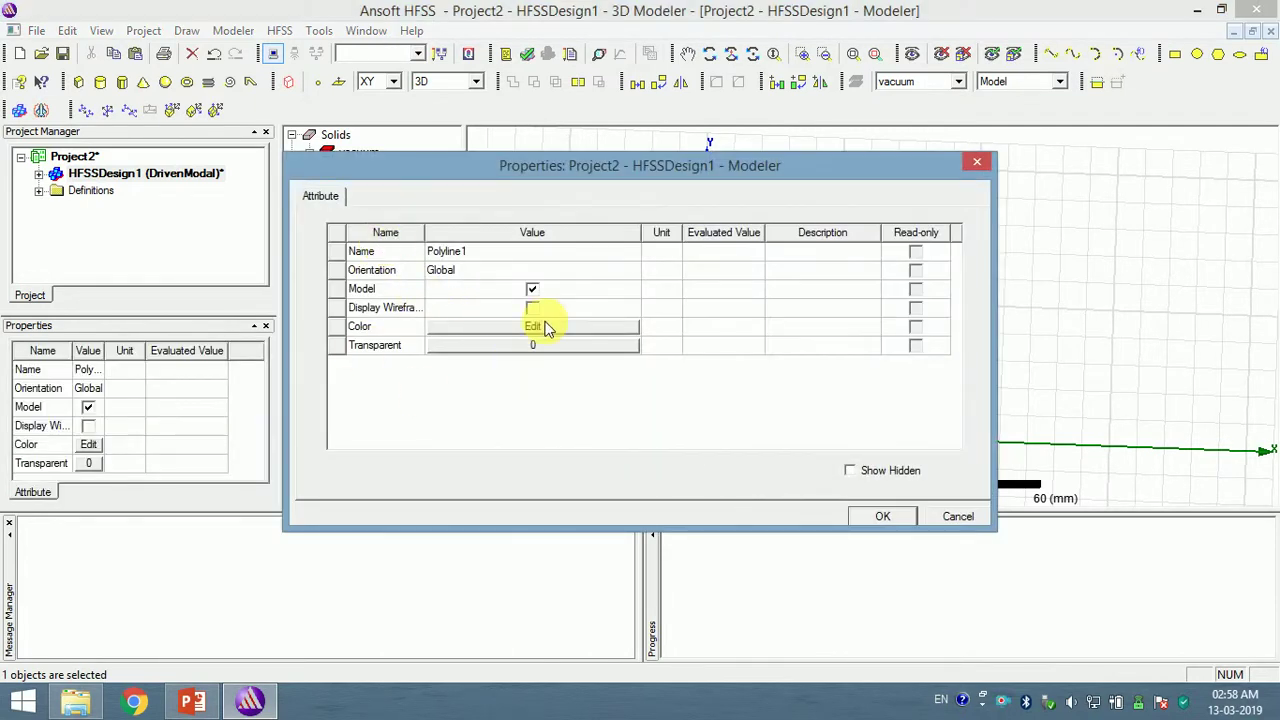
click(957, 516)
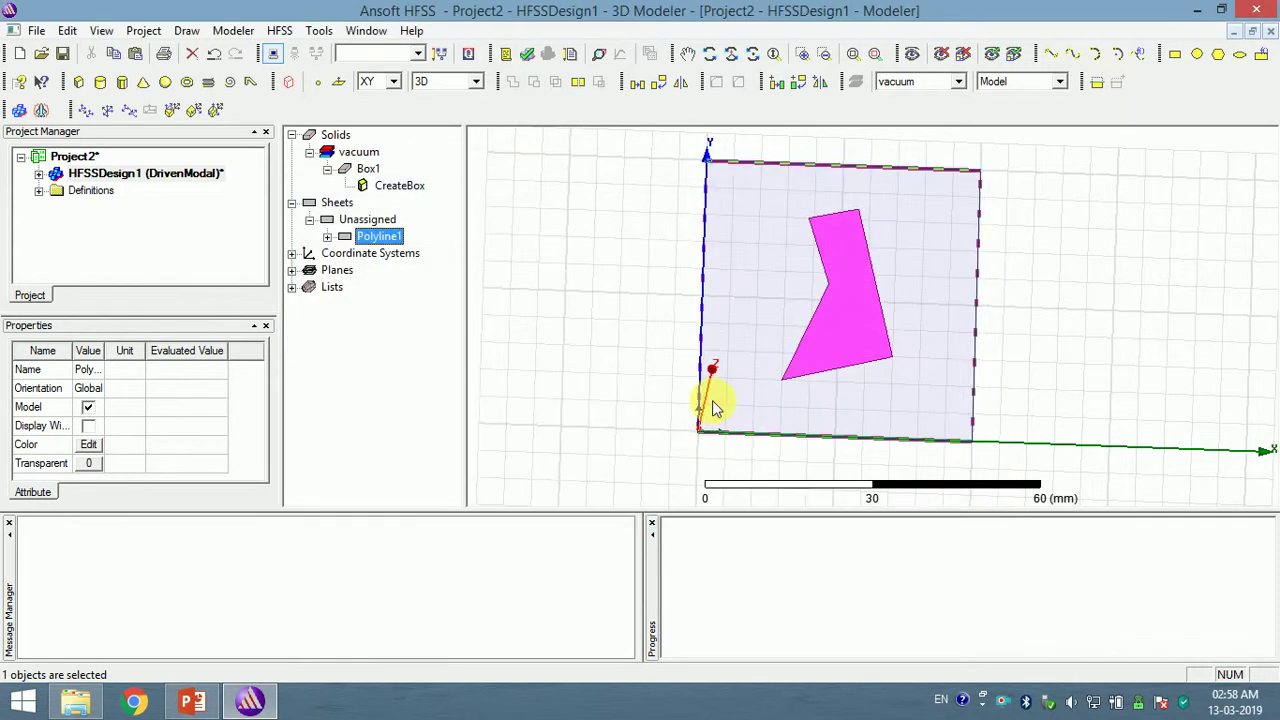
Apply Thicken Sheet to the pentagon sheet with a 0.05 mm thickness
right_click(853, 320)
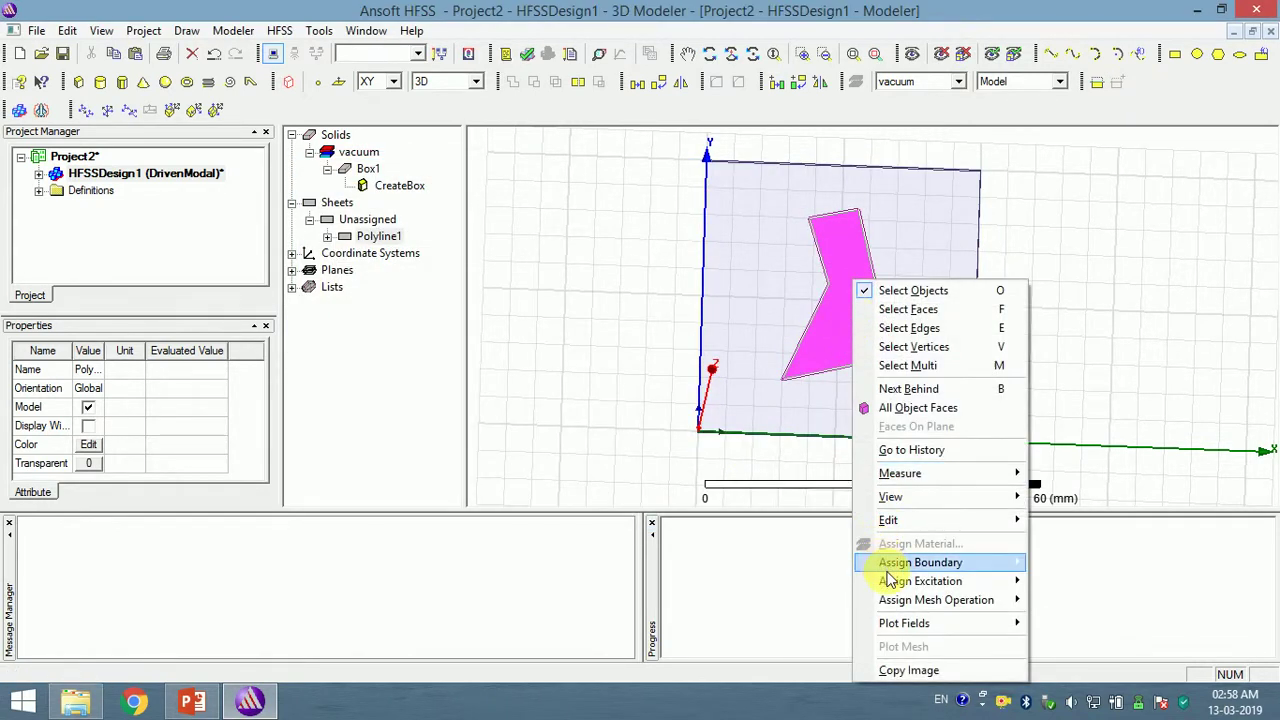
mouse_move(862, 581)
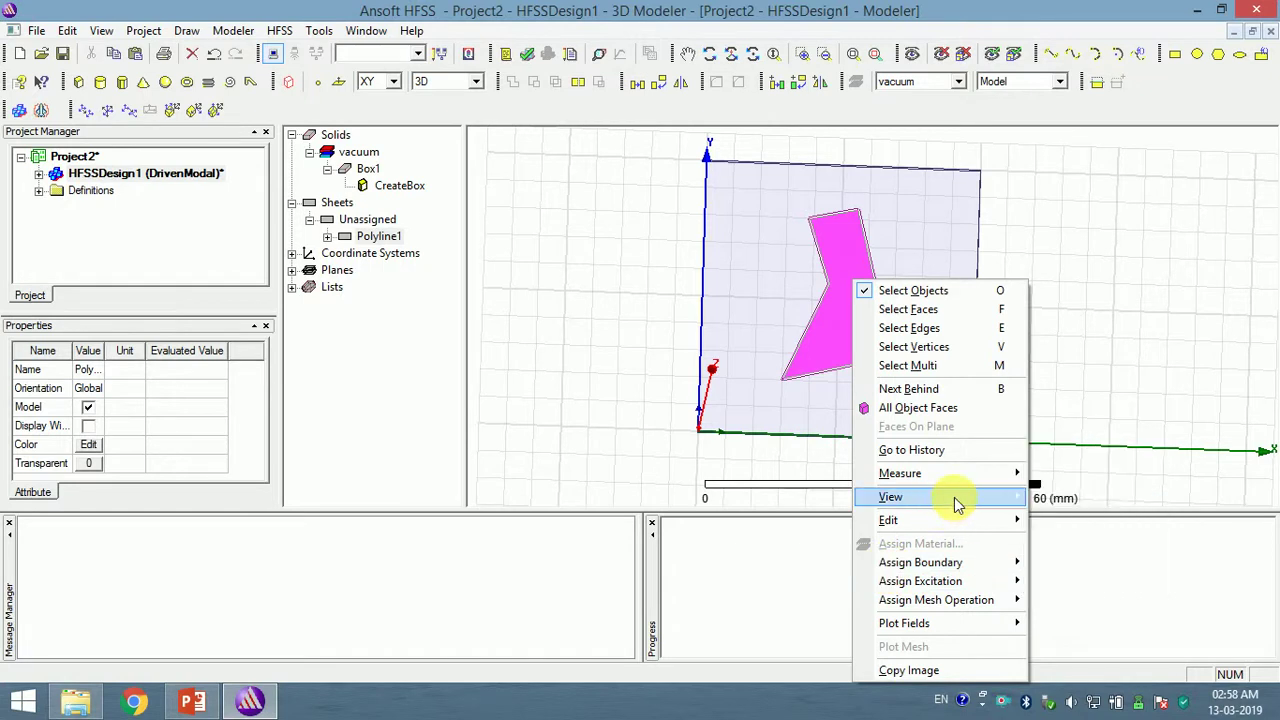
mouse_move(957, 519)
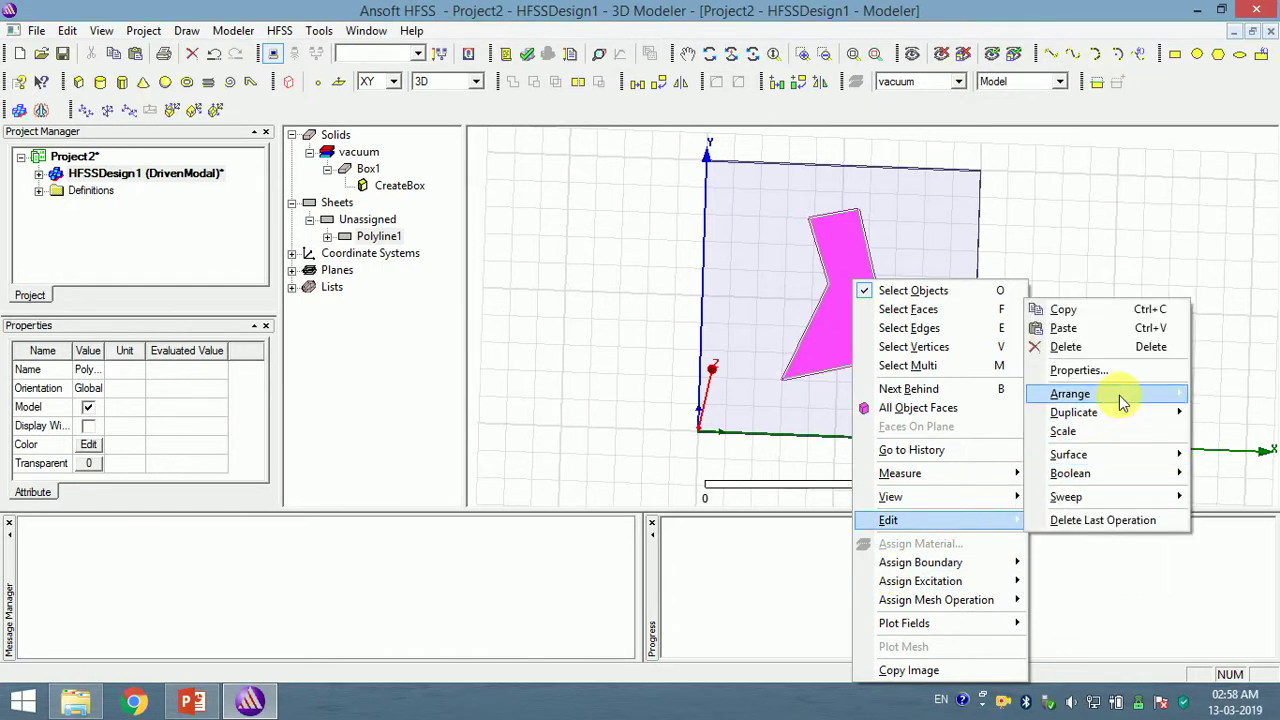
mouse_move(1122, 400)
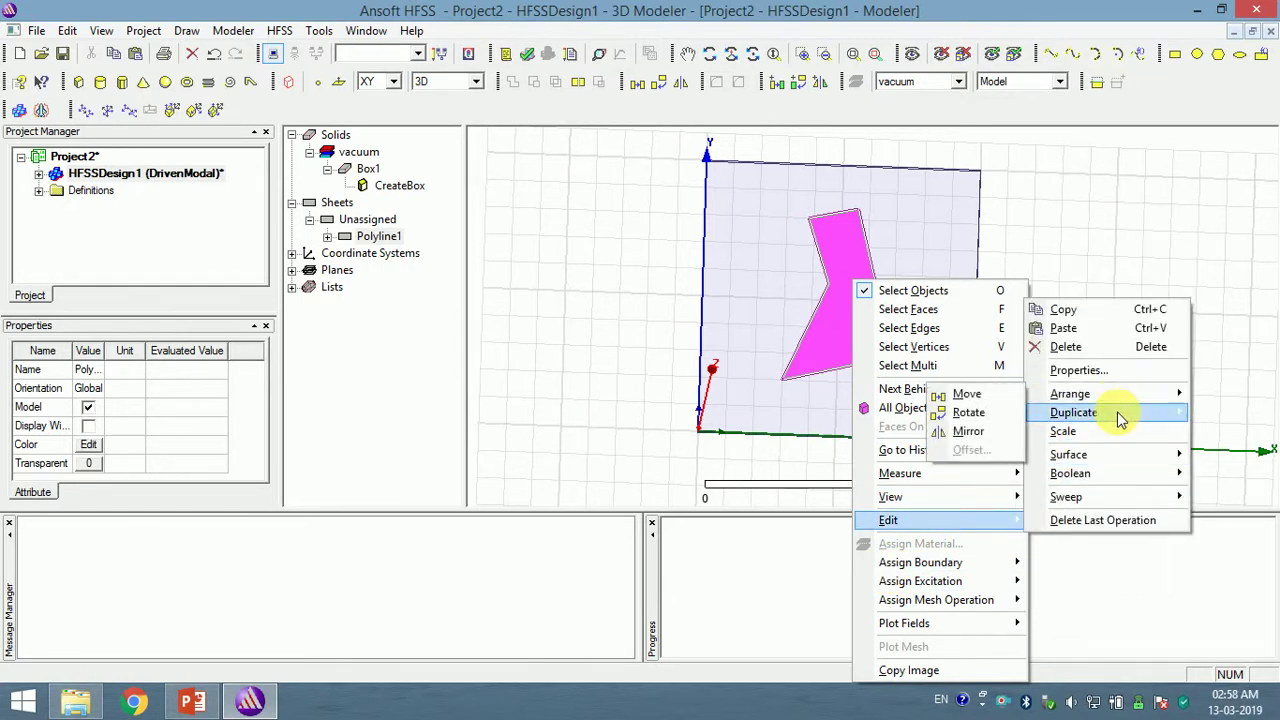
mouse_move(1118, 461)
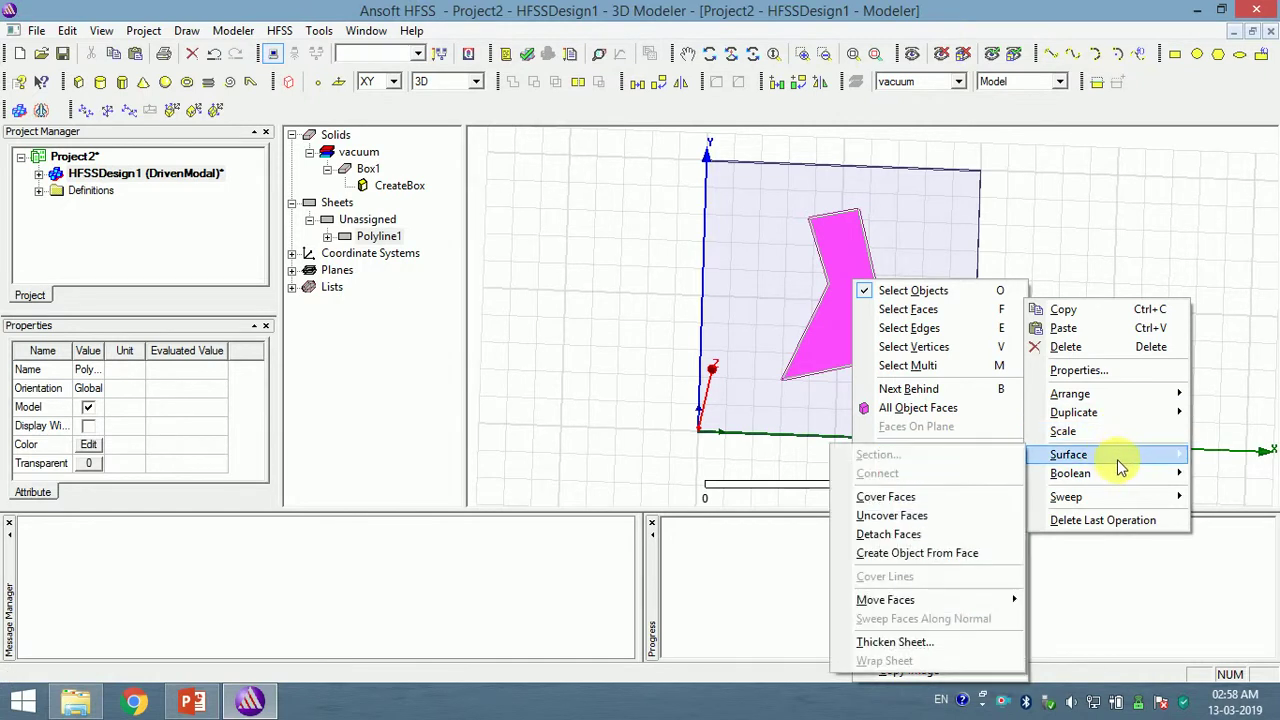
click(931, 650)
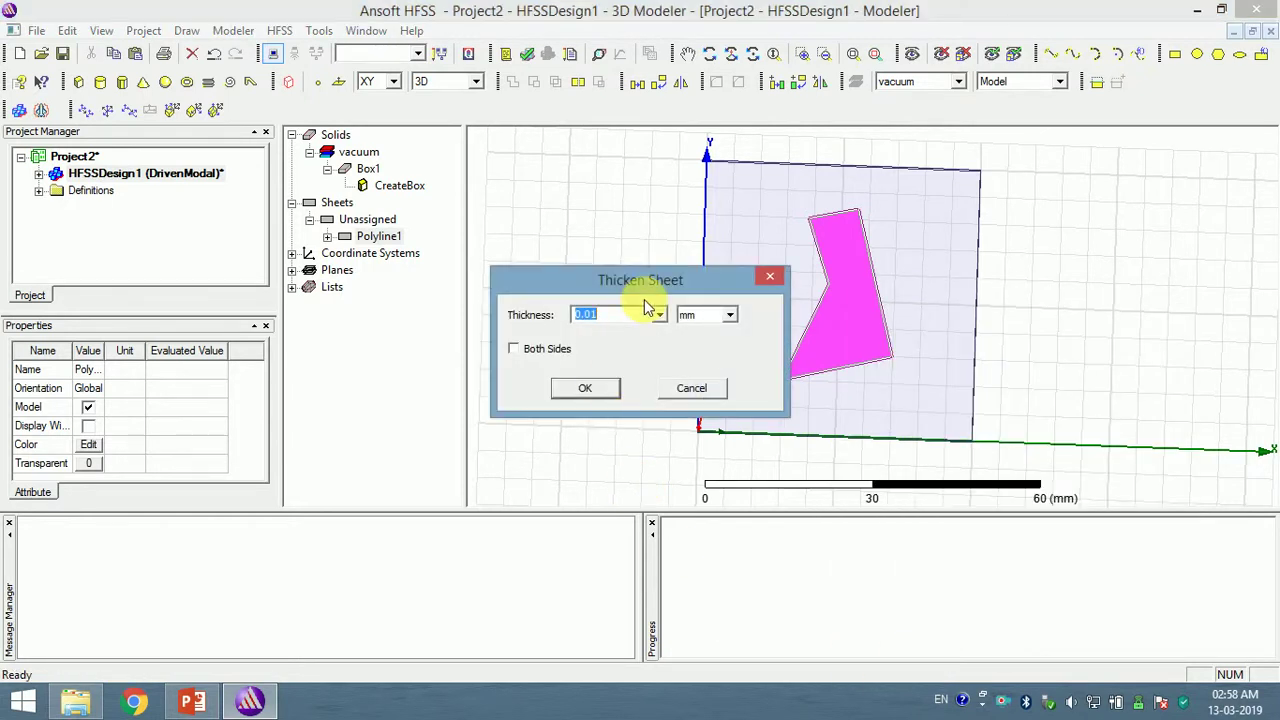
text(0.05)
Confirm the 0.05 mm thickening and assign copper as Polyline1's material
click(593, 390)
click(618, 255)
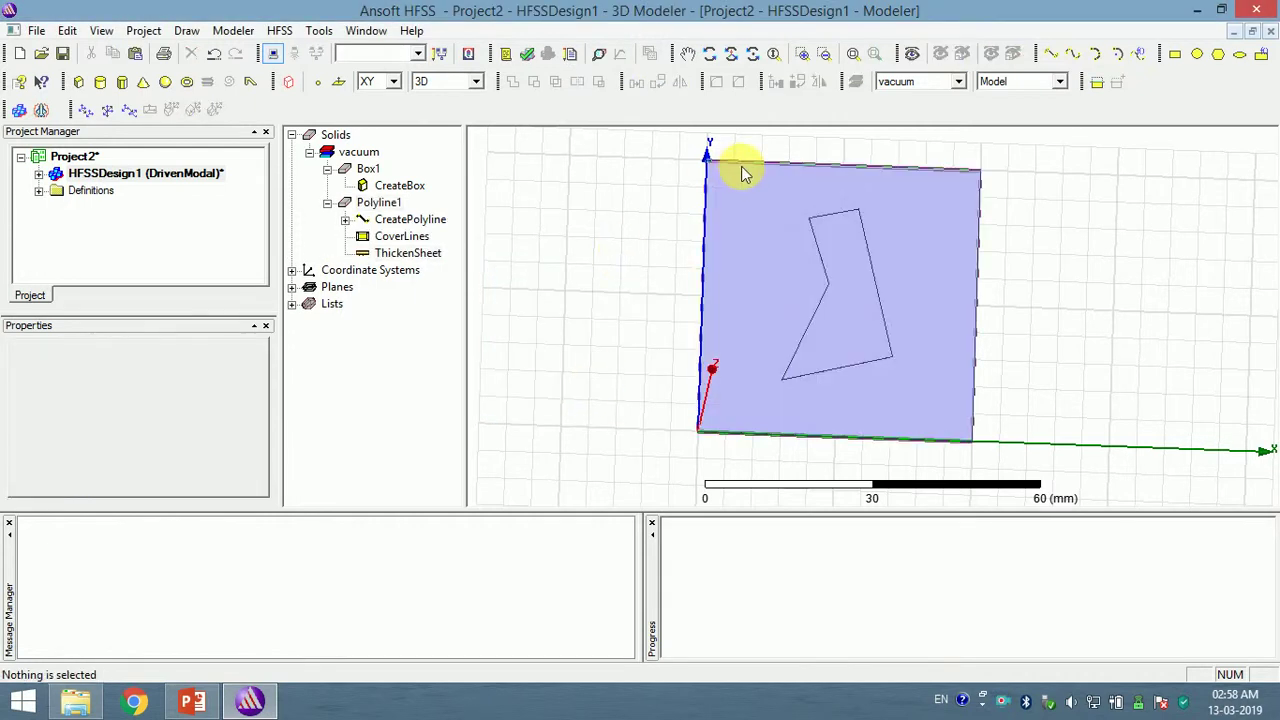
click(365, 205)
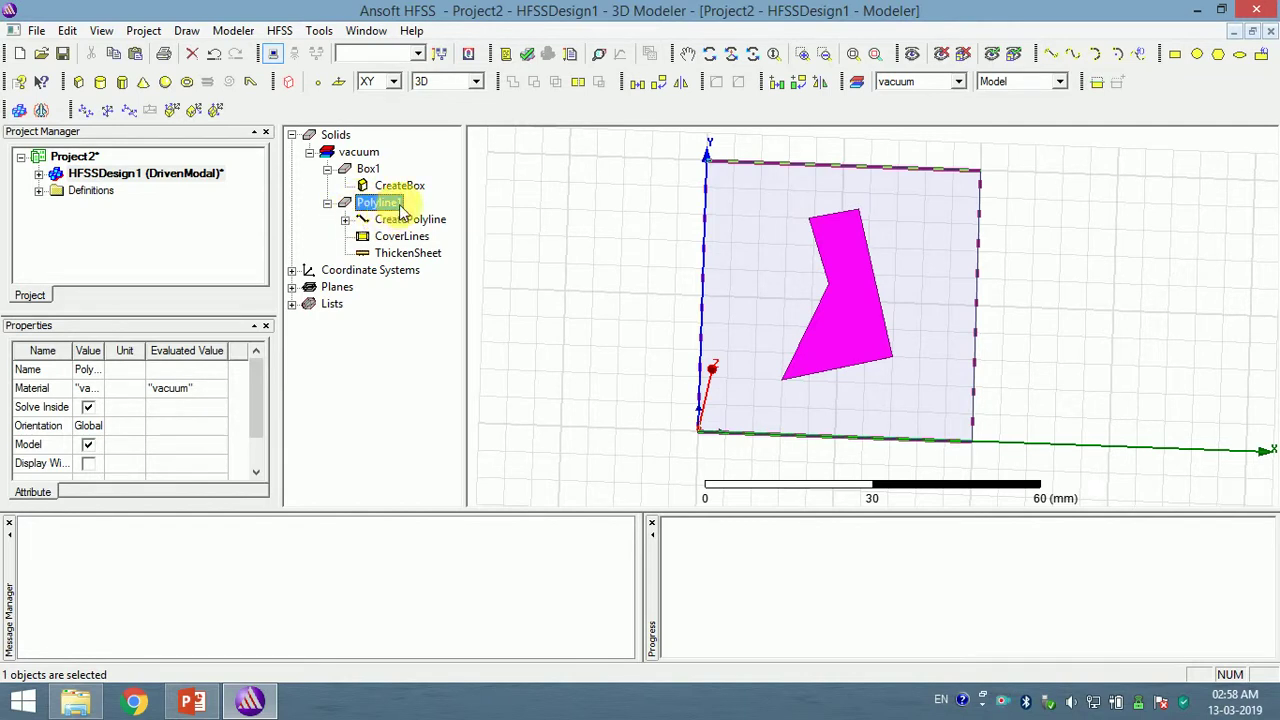
double_click(400, 205)
click(457, 272)
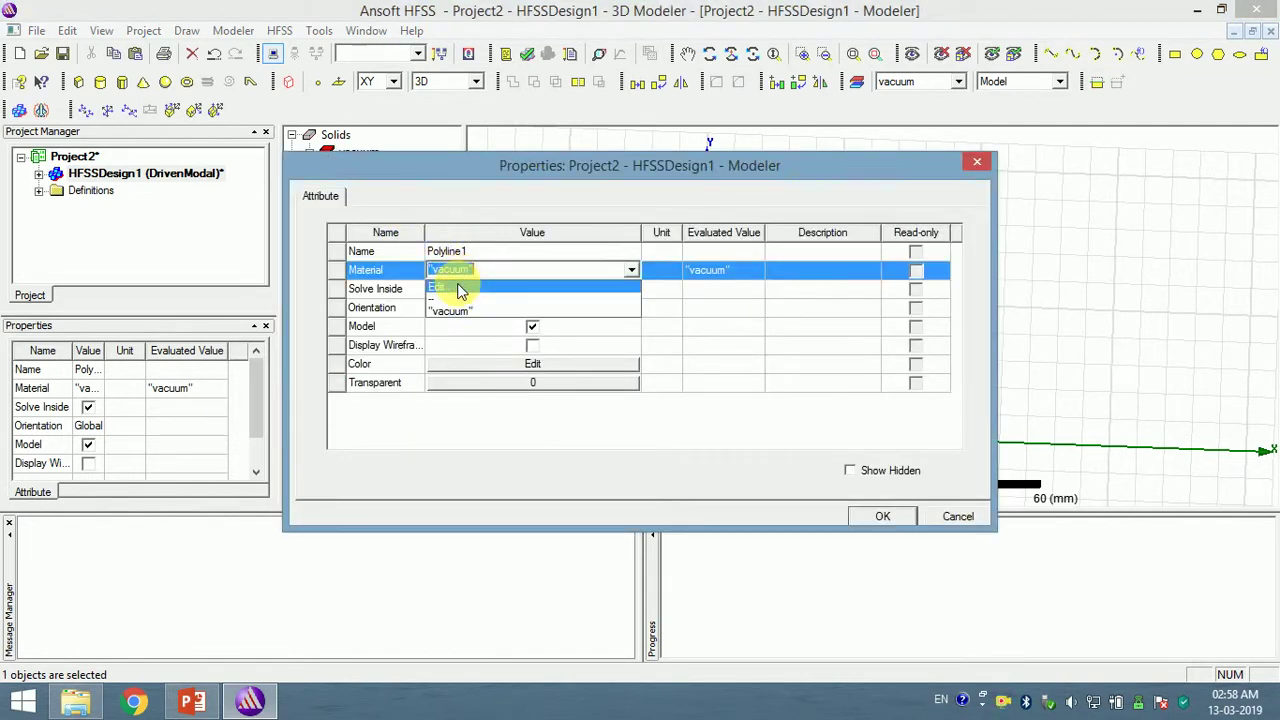
click(459, 289)
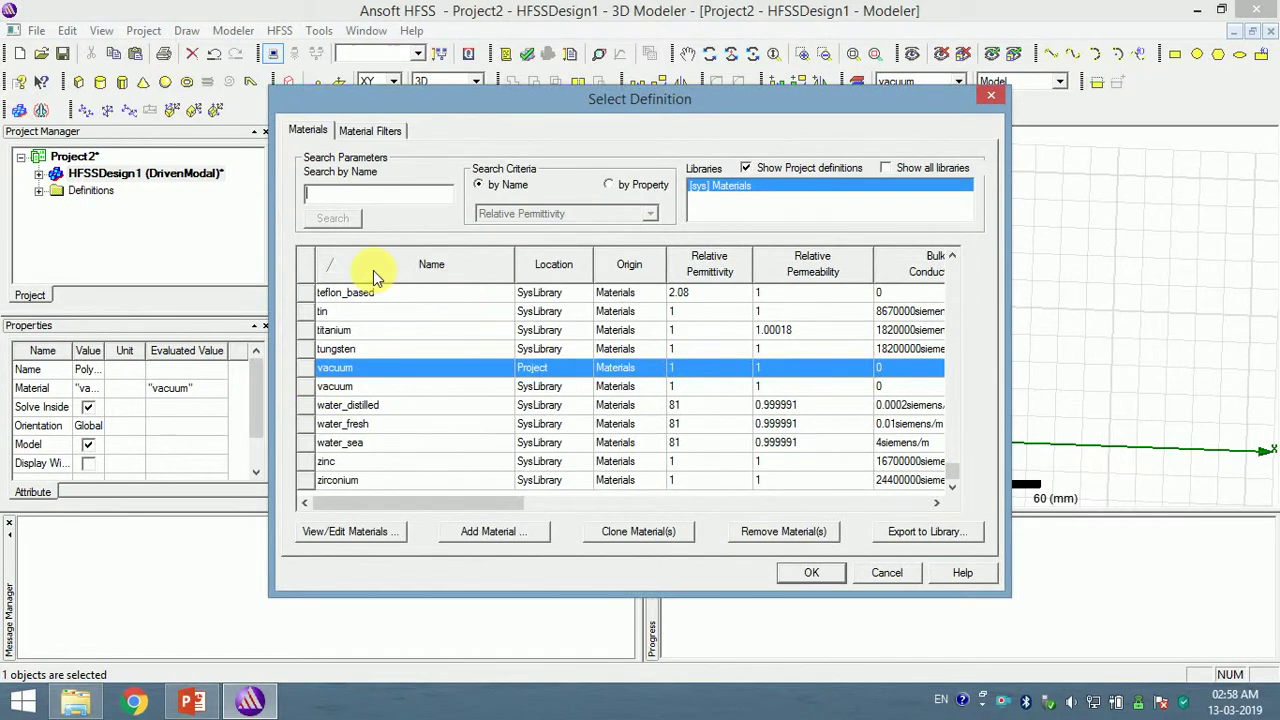
text(cop)
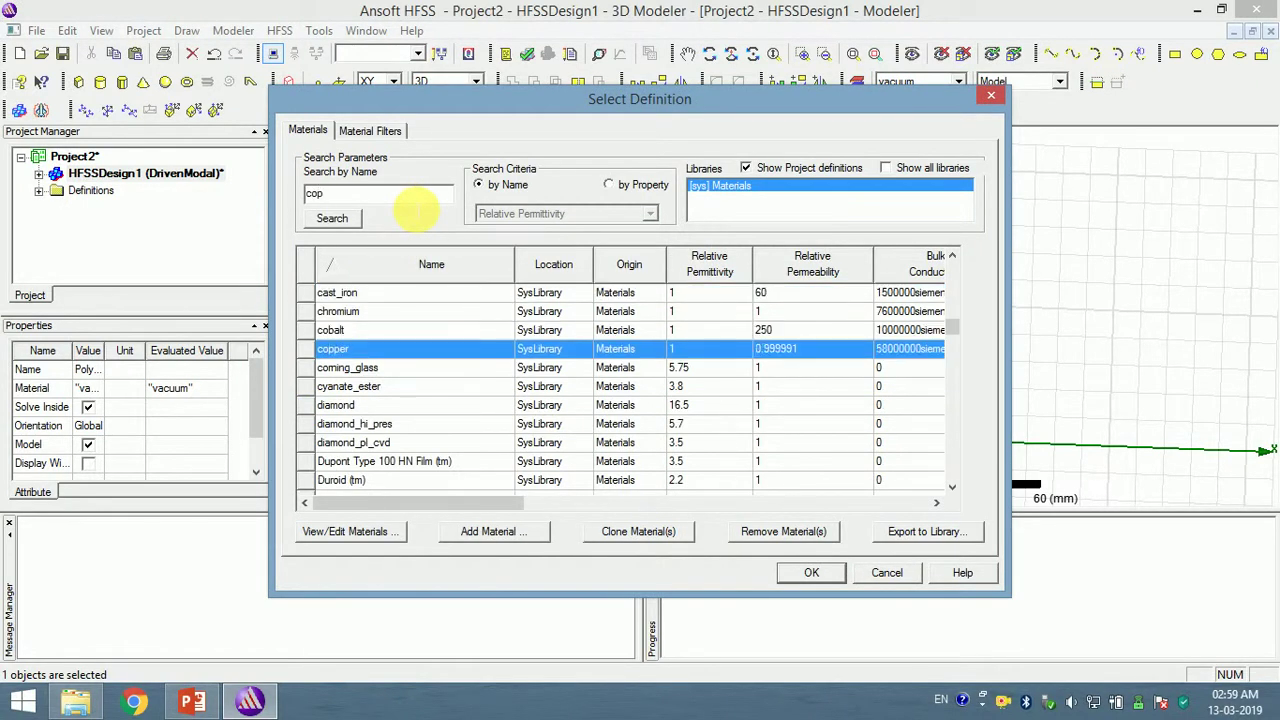
key(Return)
Set Polyline1's colour to orange and apply the property changes
click(448, 367)
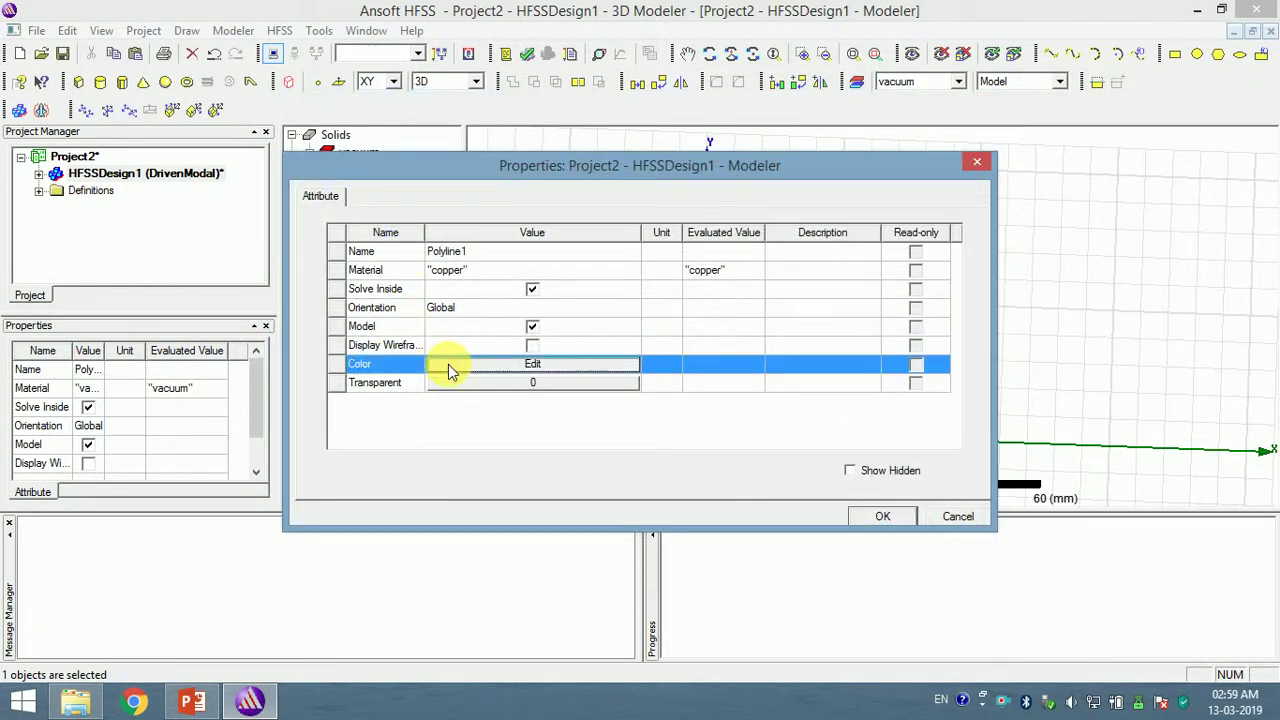
click(448, 364)
click(473, 305)
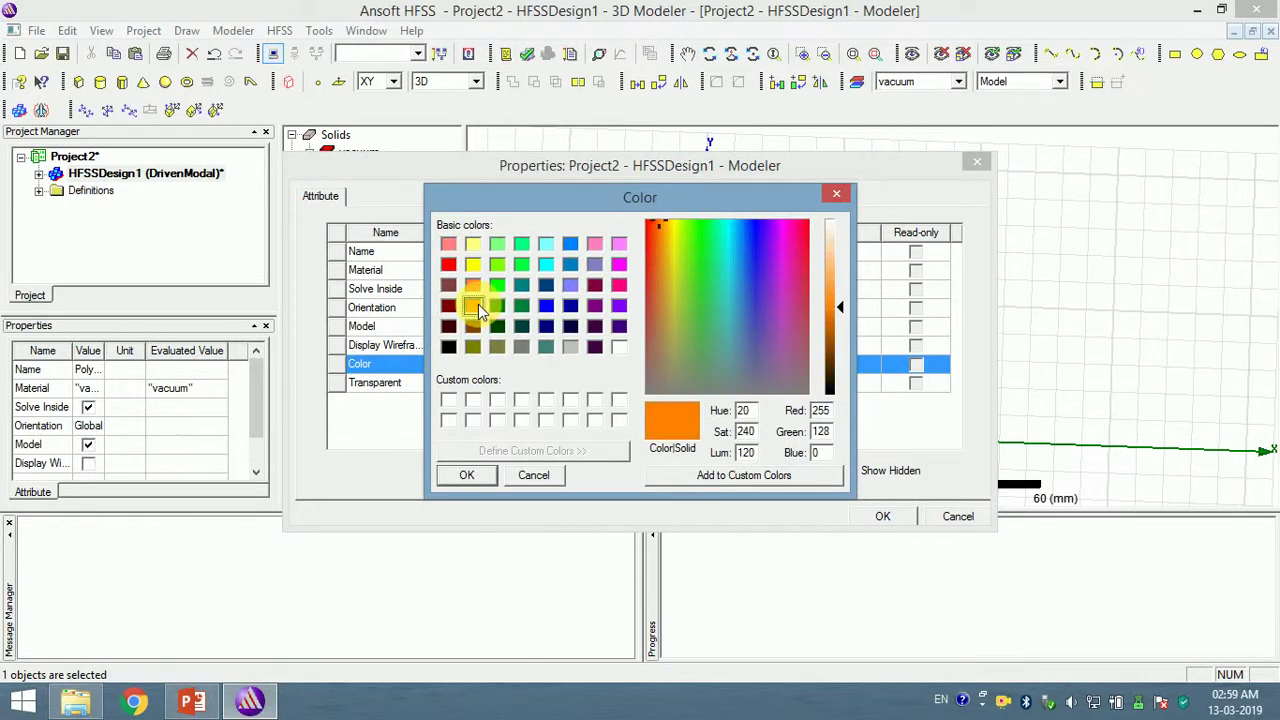
click(466, 477)
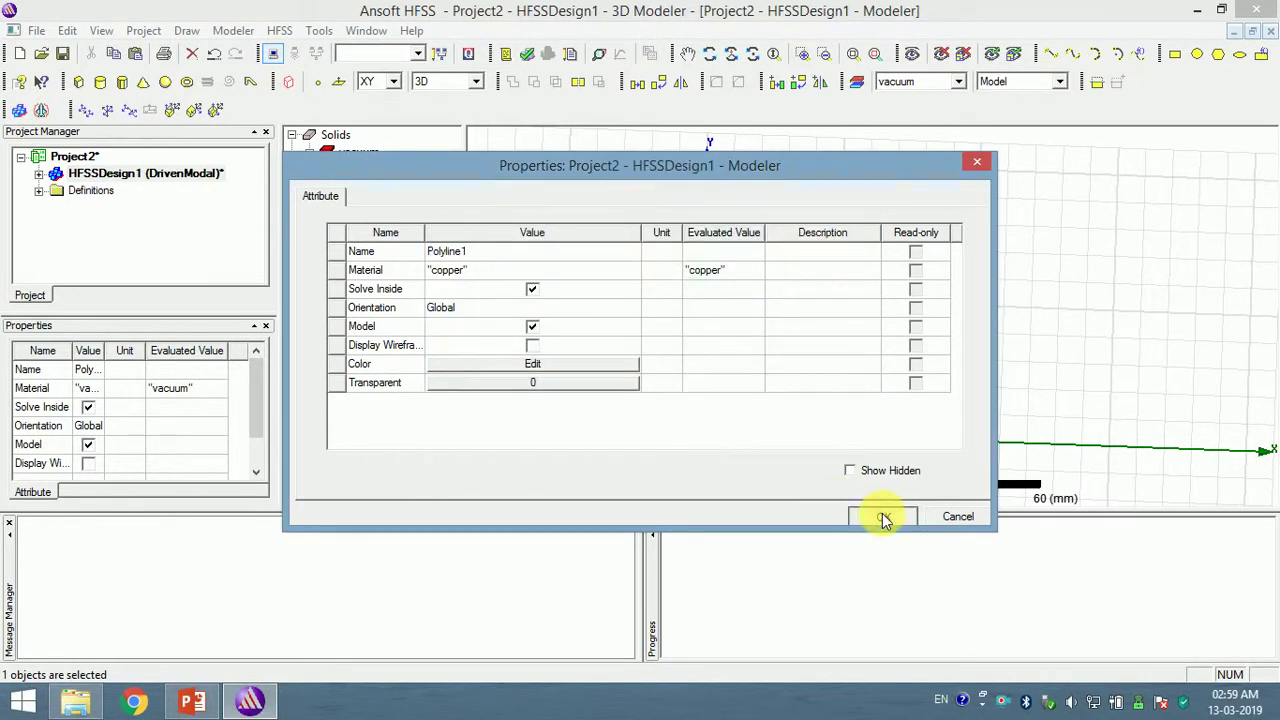
click(882, 515)
click(609, 378)
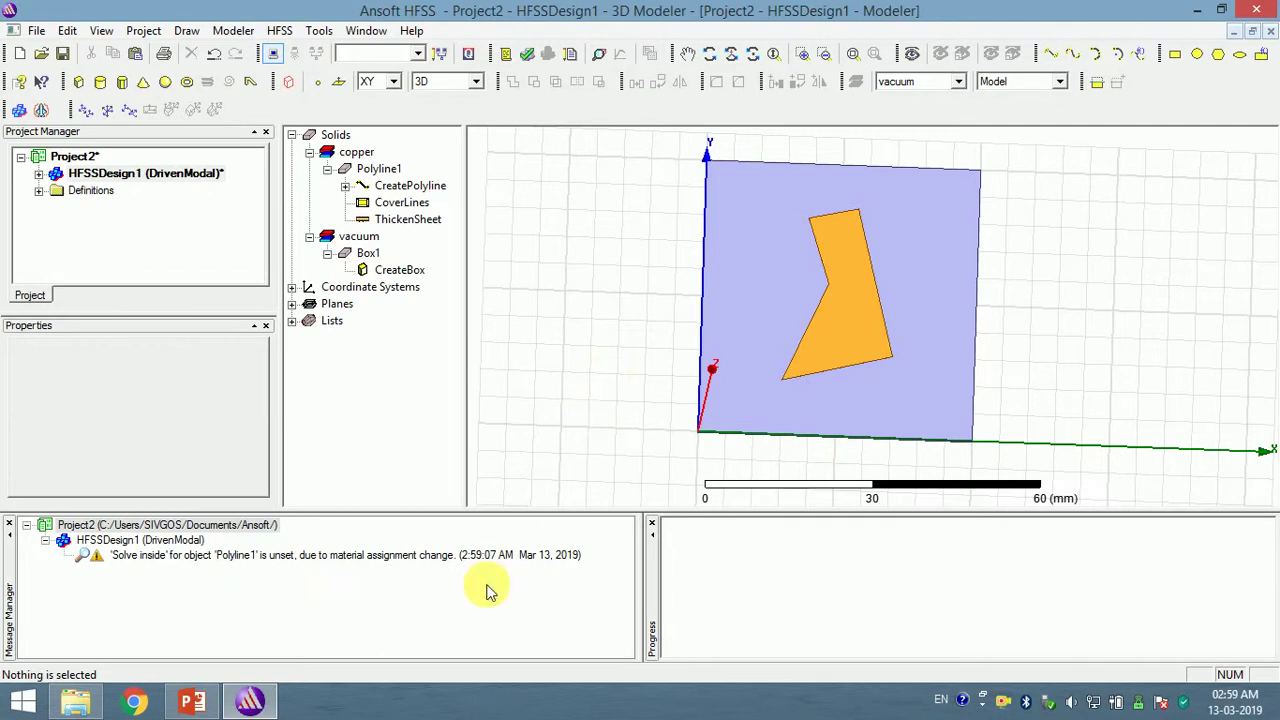
mouse_move(200, 703)
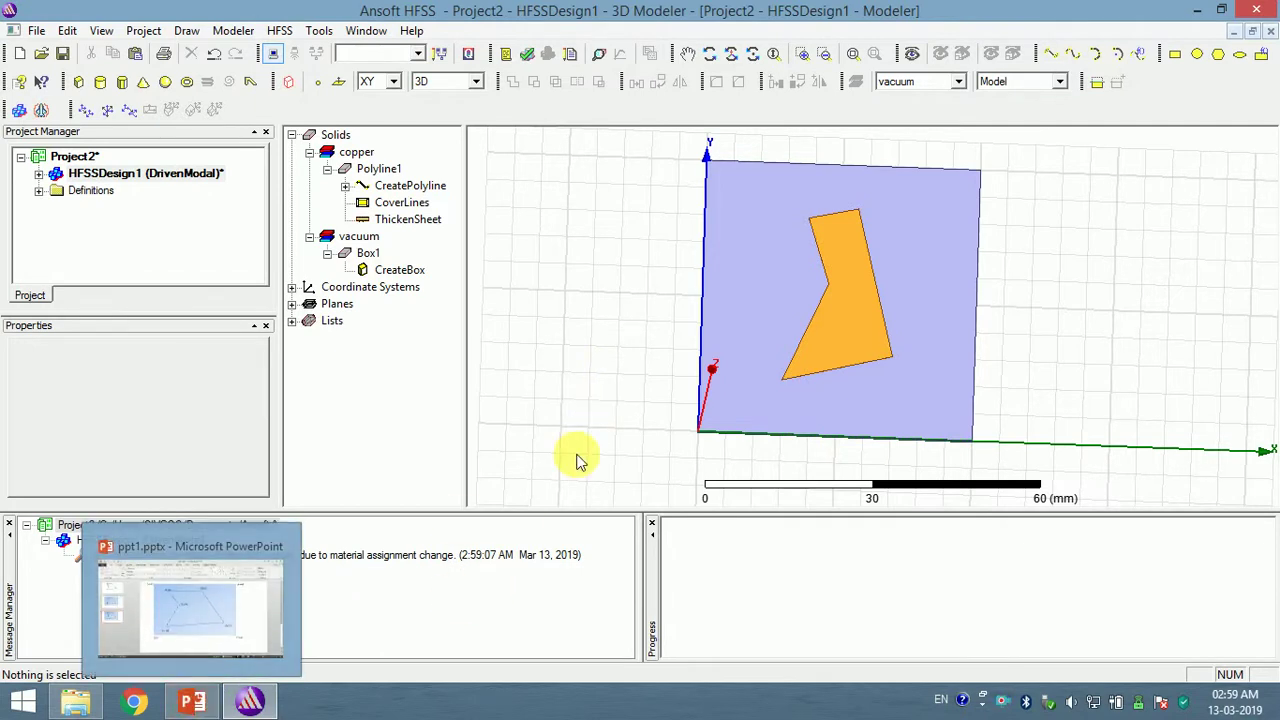